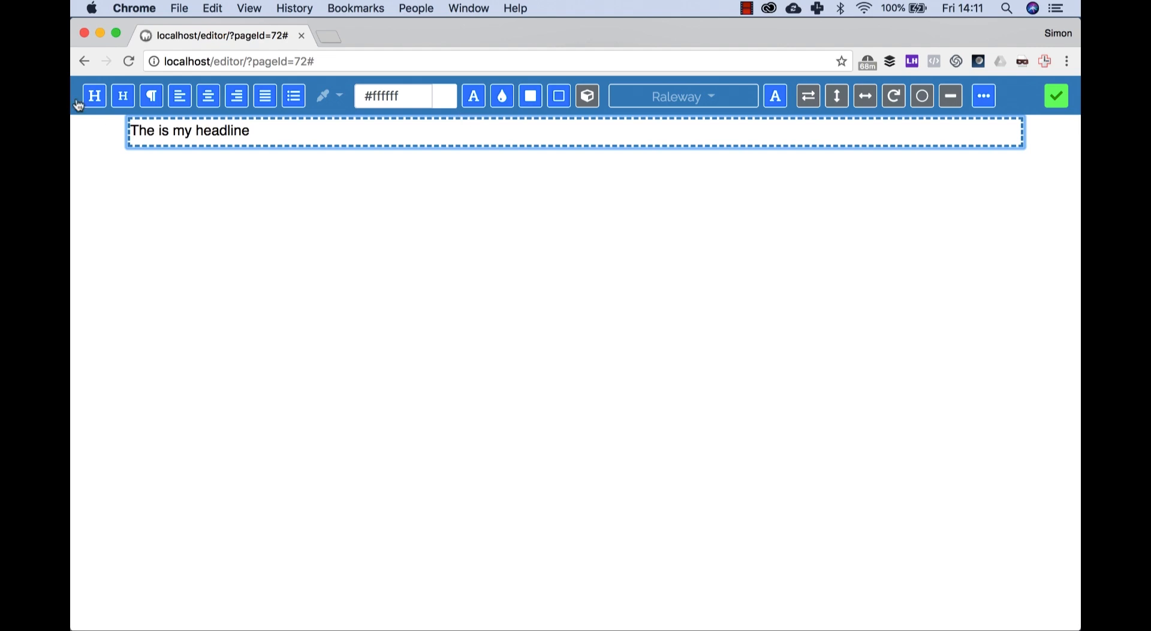
# Step: Center the headline, enlarge its text to heading size, and finish editing it
pyautogui.click(204, 98)
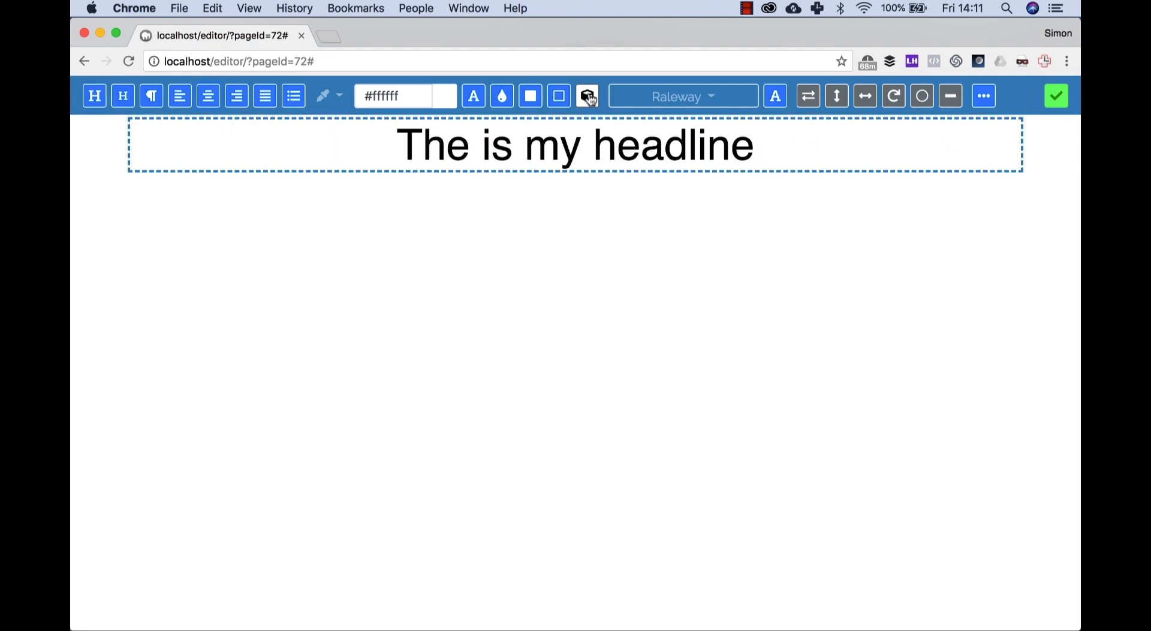
pyautogui.click(1055, 97)
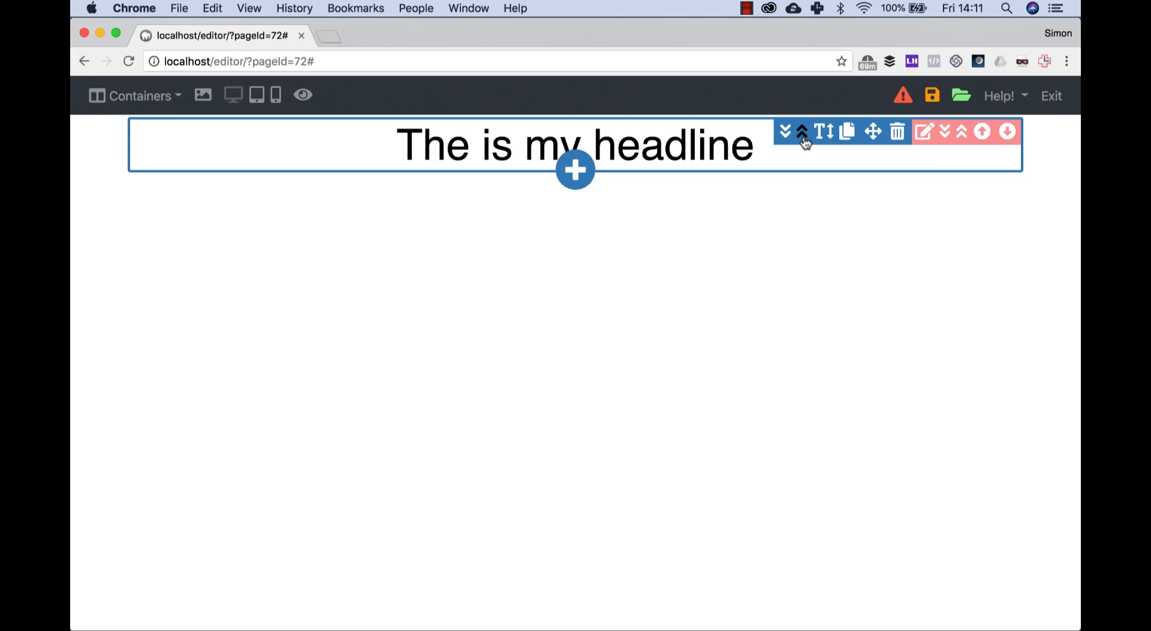
# Step: Give the headline's container the 128-103.jpg background from the Backgrounds collection and extra vertical padding
pyautogui.click(924, 132)
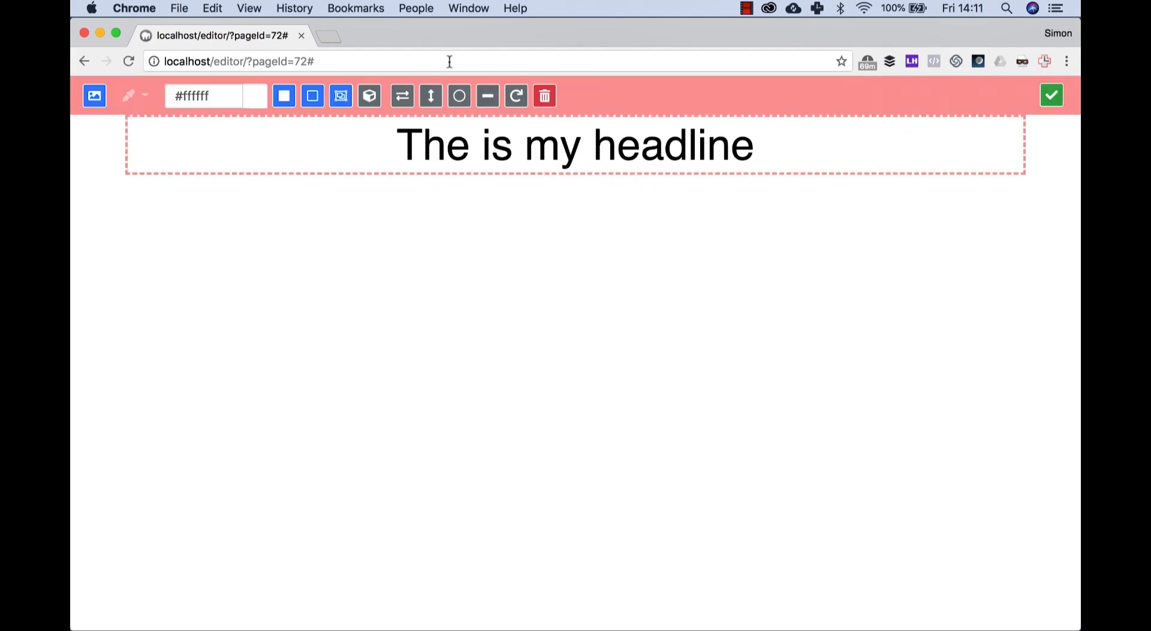
pyautogui.click(98, 99)
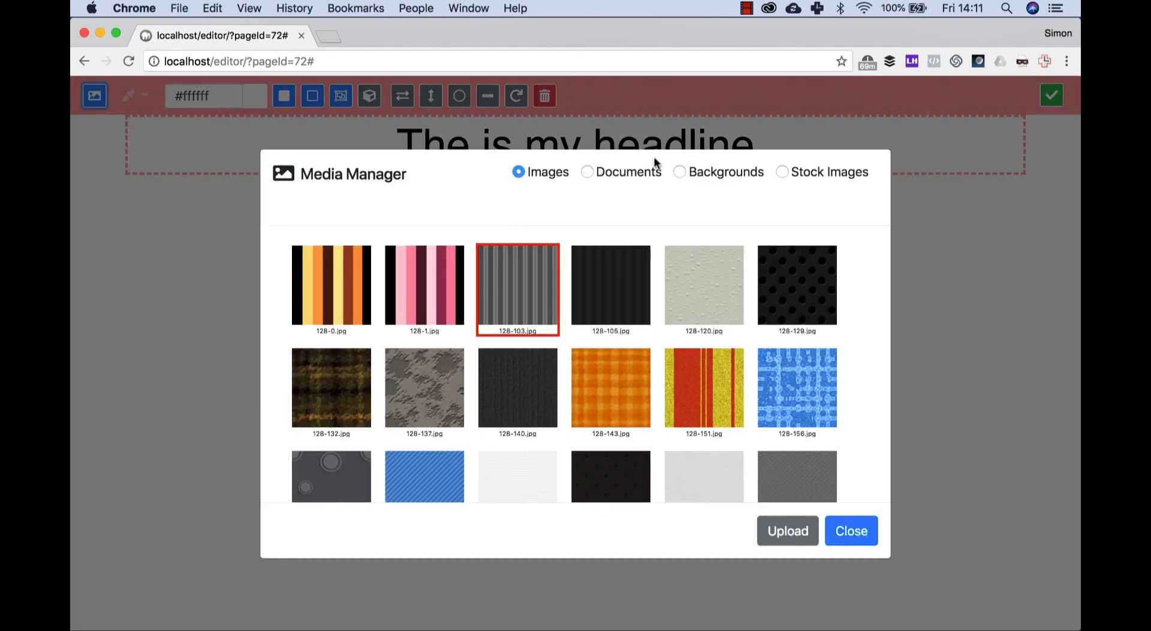
pyautogui.click(701, 171)
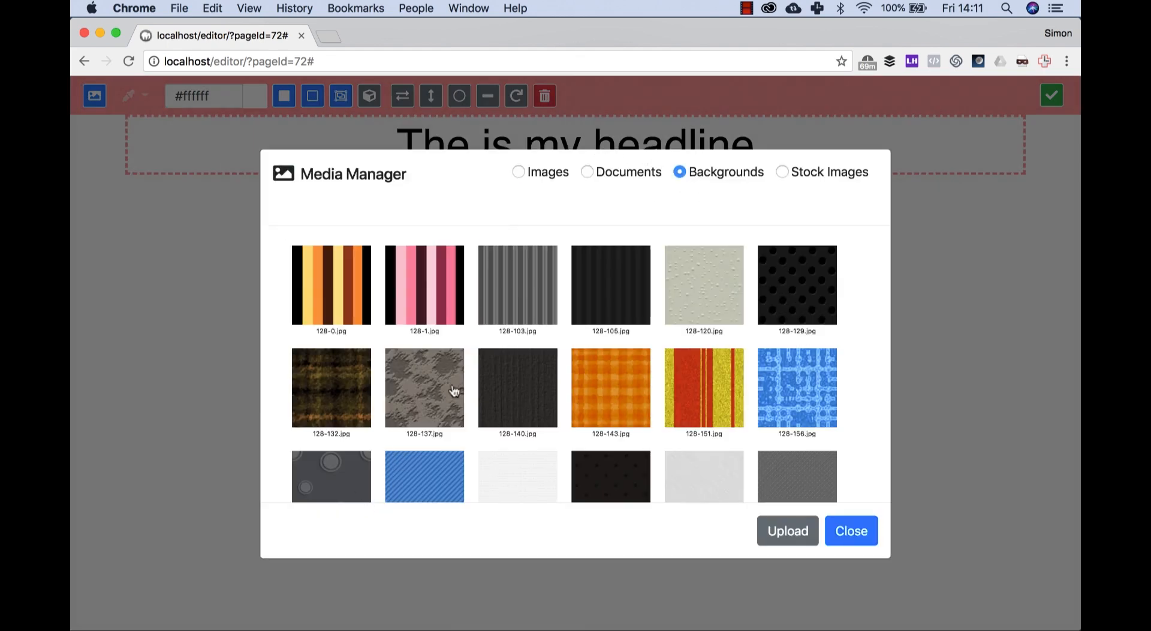
pyautogui.click(509, 298)
pyautogui.click(664, 531)
pyautogui.click(1051, 97)
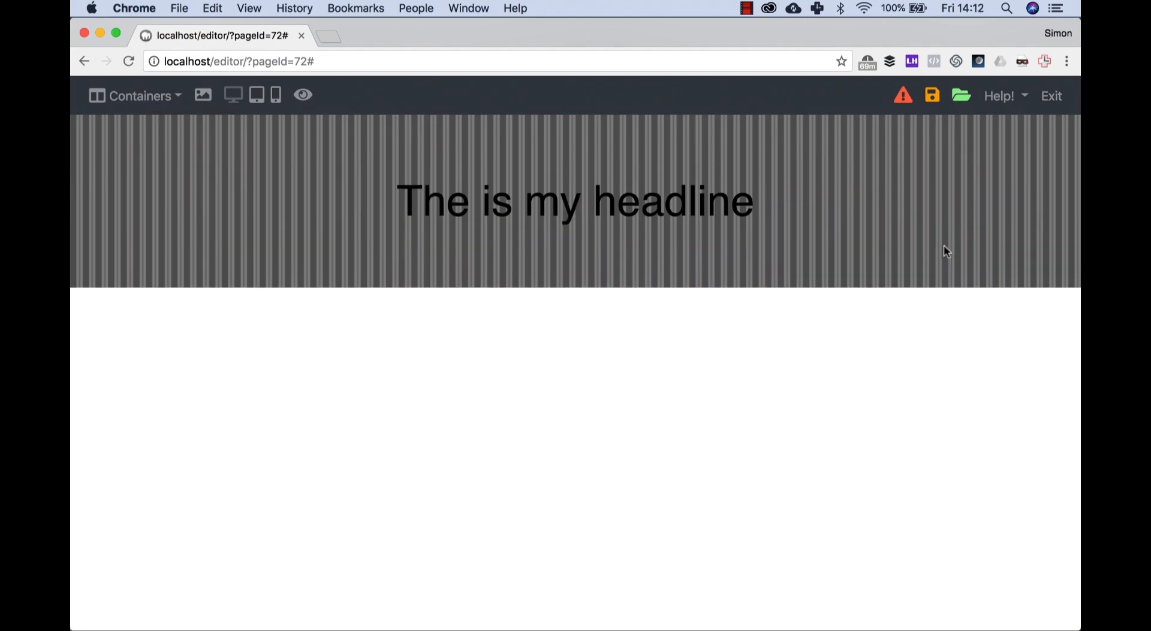
# Step: Change the headline text to white (#ffffff) and its font to Permanent Marker
pyautogui.click(686, 199)
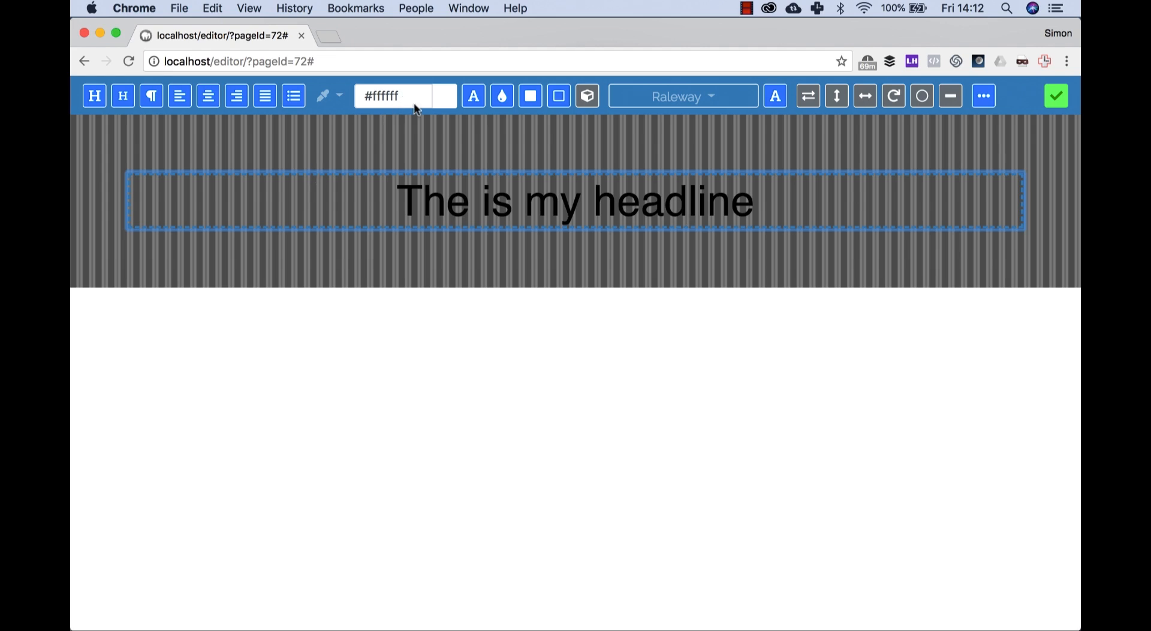
pyautogui.click(473, 97)
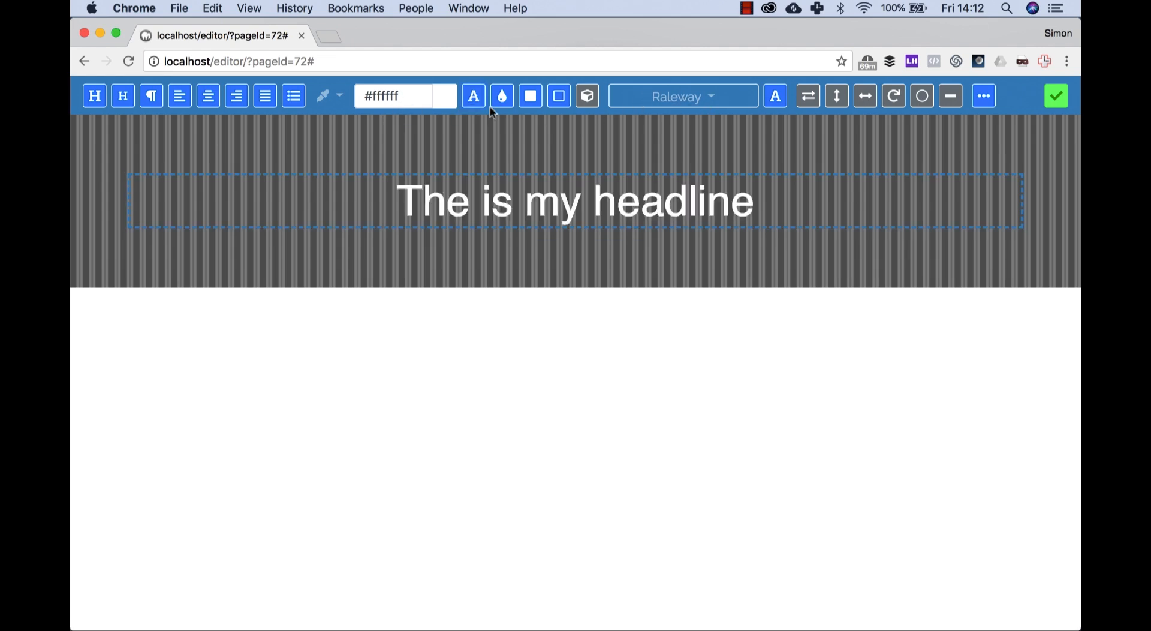
pyautogui.click(715, 101)
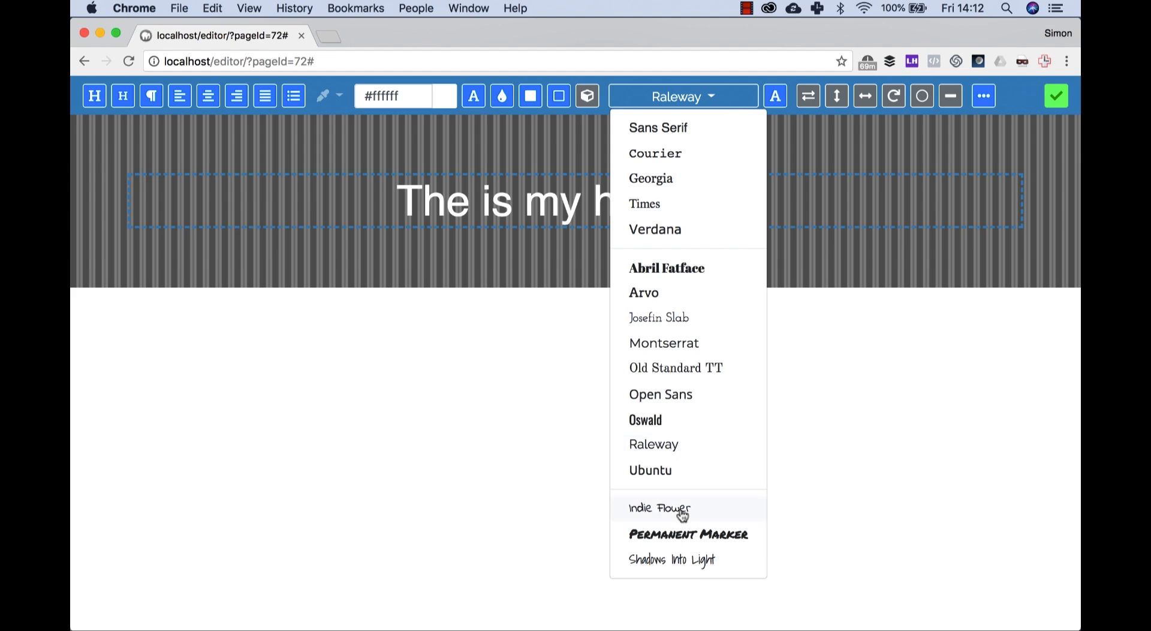
pyautogui.click(681, 533)
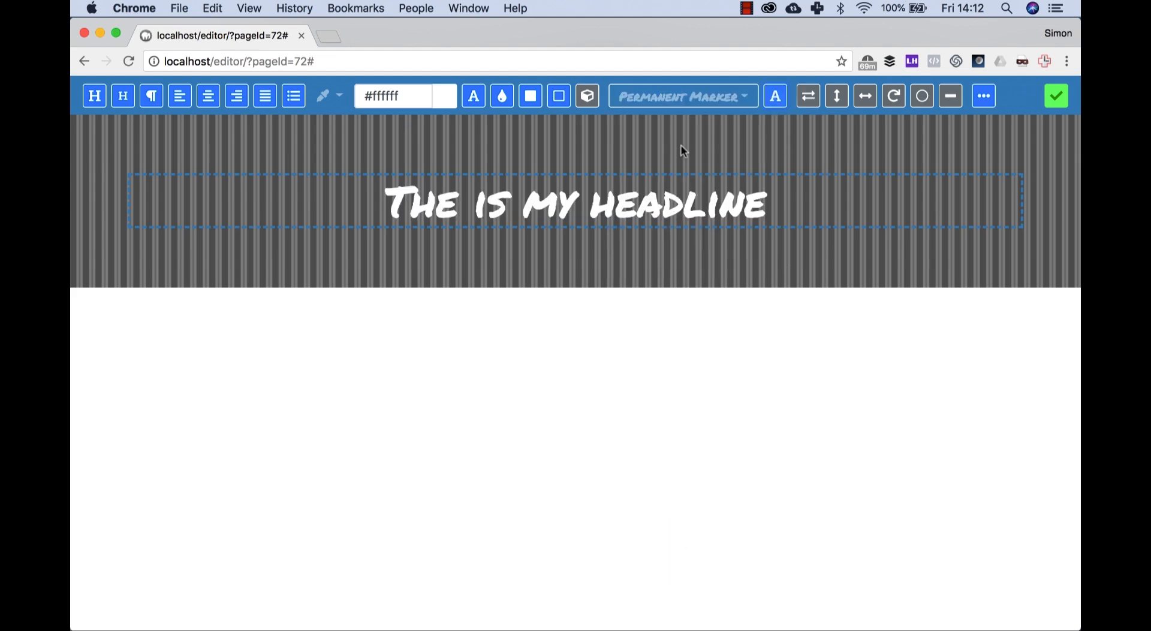
# Step: Fill the headline's background with a semi-transparent version of the preset blue (#3582bf)
pyautogui.click(339, 96)
pyautogui.click(361, 186)
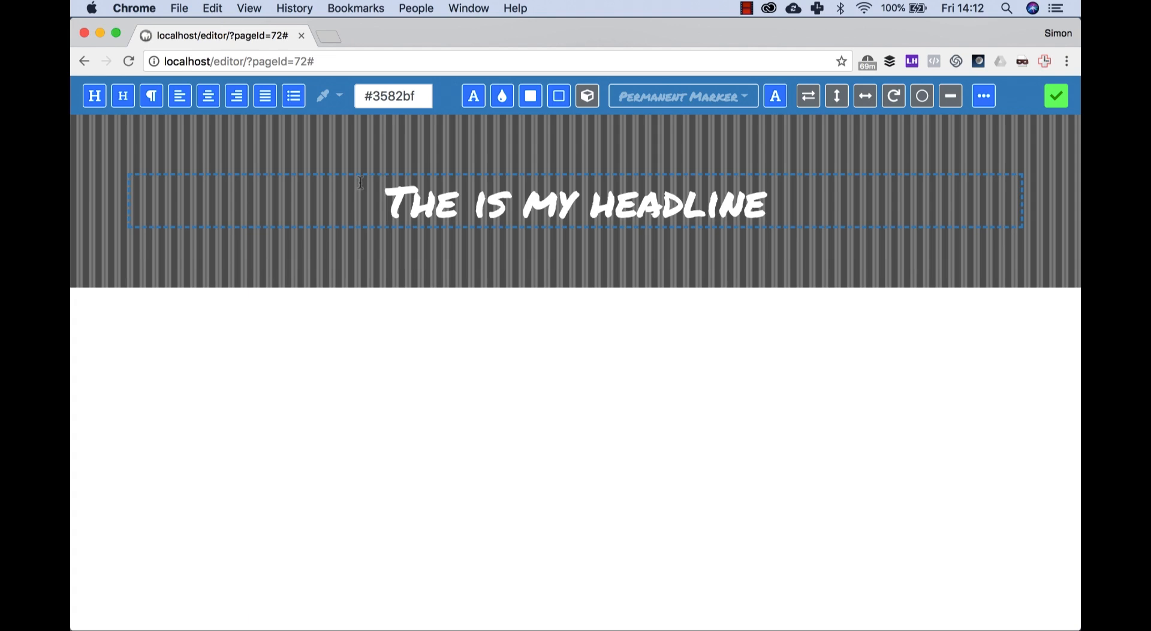
pyautogui.click(441, 106)
pyautogui.click(445, 176)
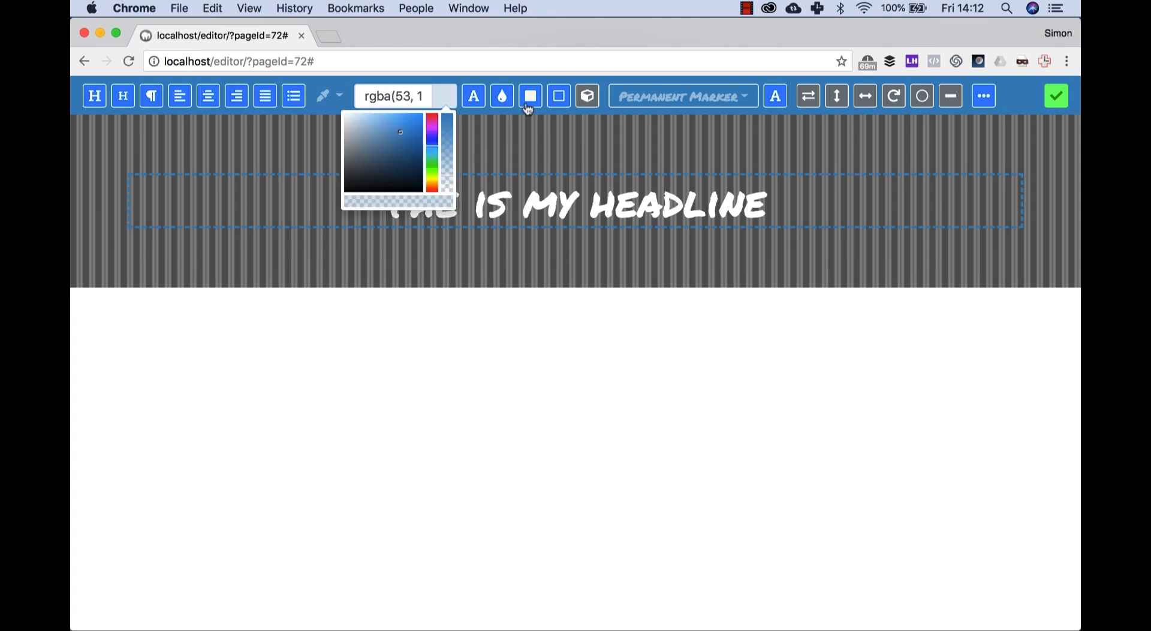
pyautogui.click(531, 96)
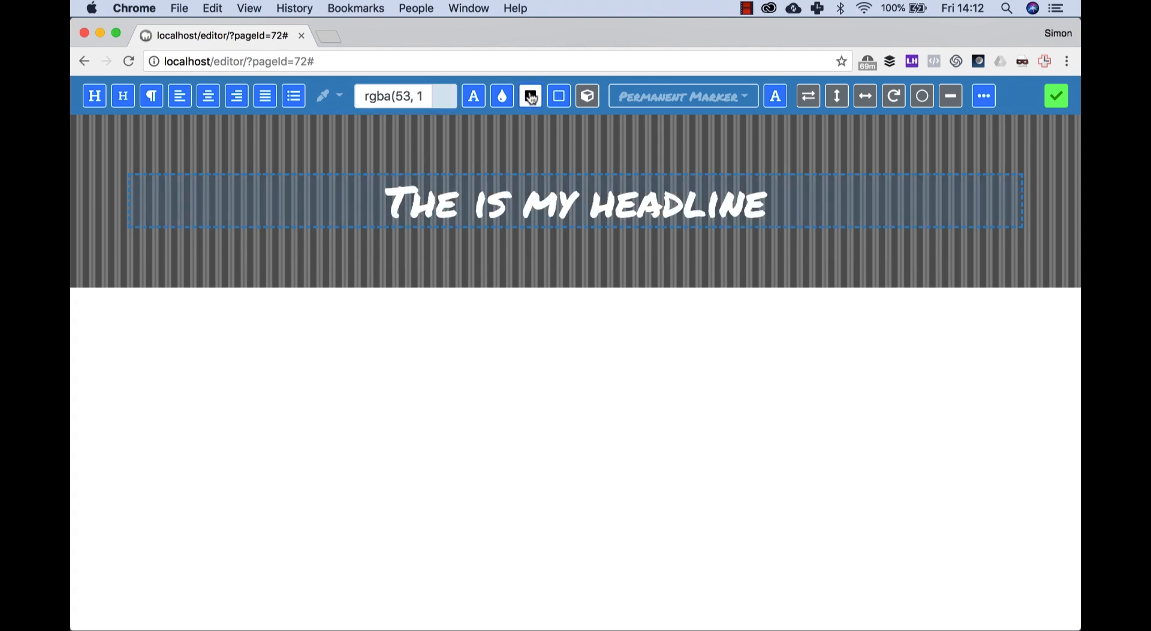
# Step: Add a thick blue border with rounded corners around the headline
pyautogui.click(341, 99)
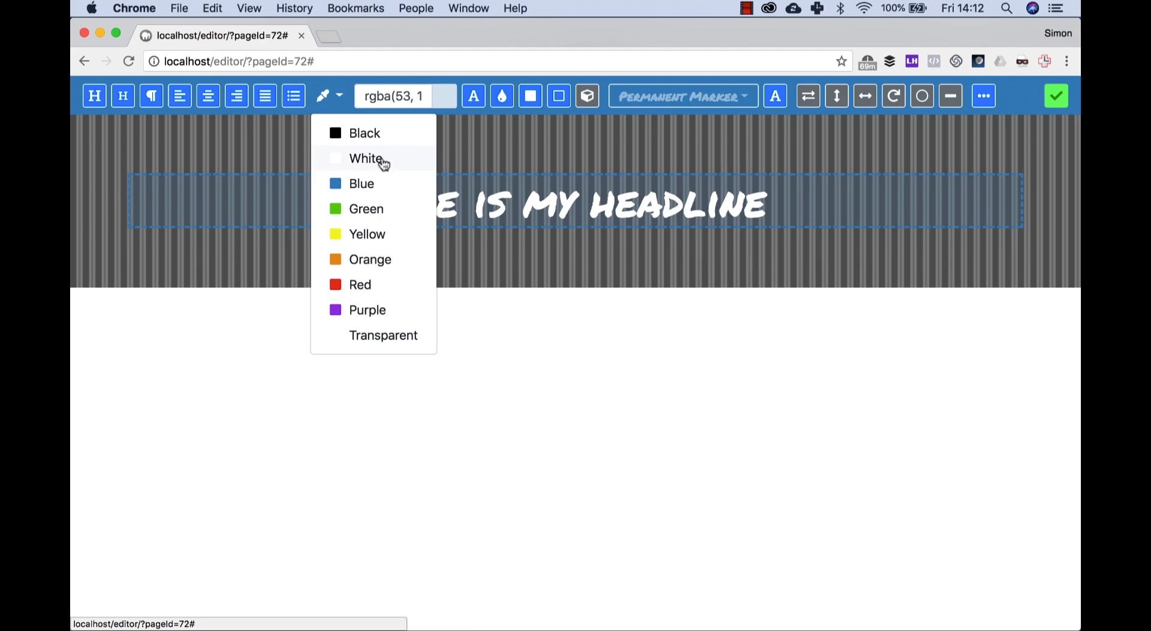
pyautogui.click(373, 187)
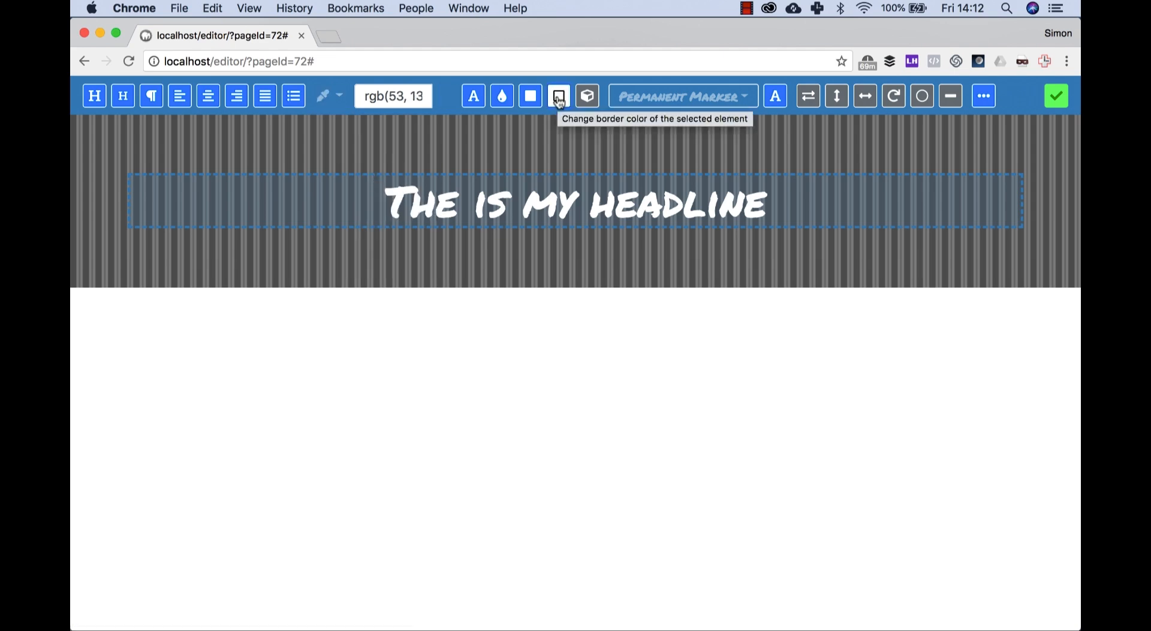
pyautogui.click(951, 102)
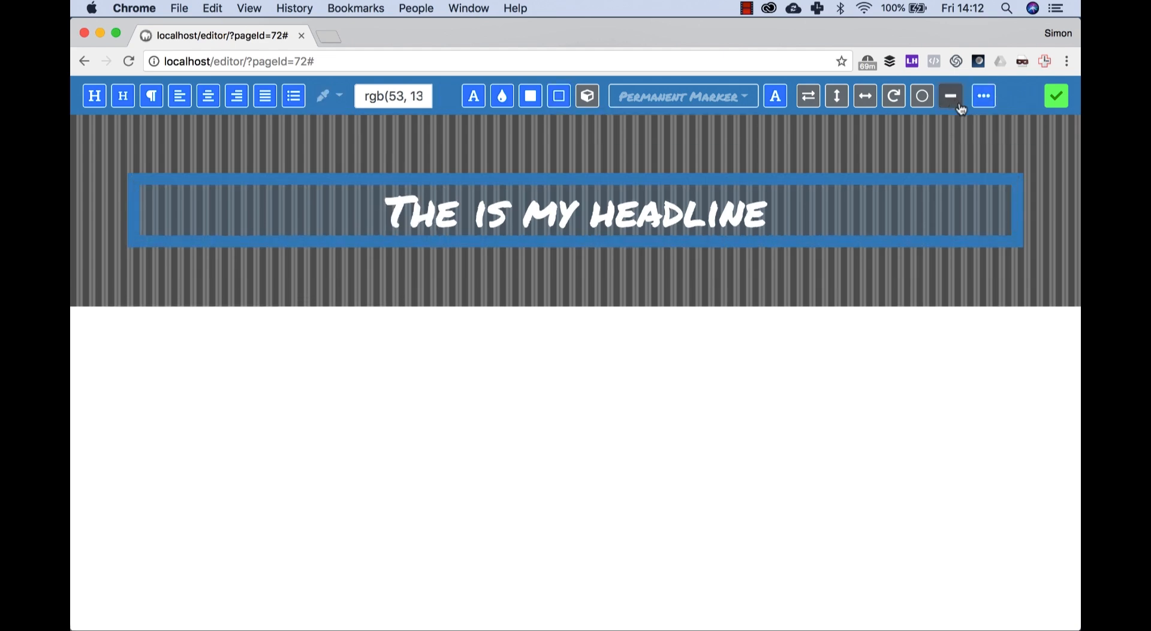
pyautogui.click(925, 100)
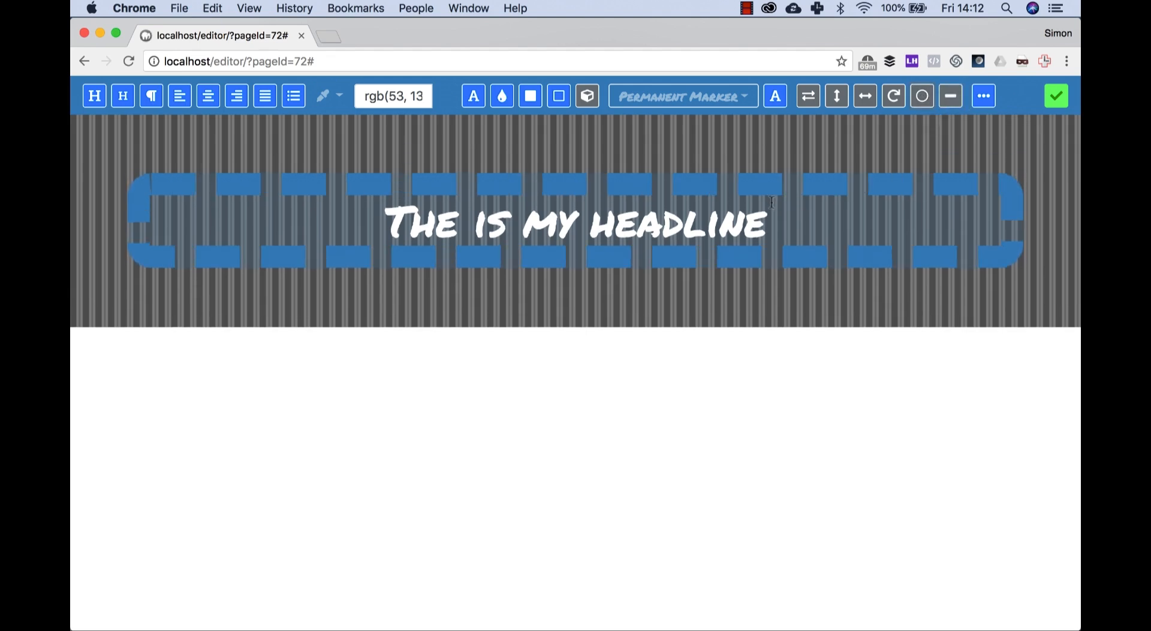
pyautogui.click(1056, 96)
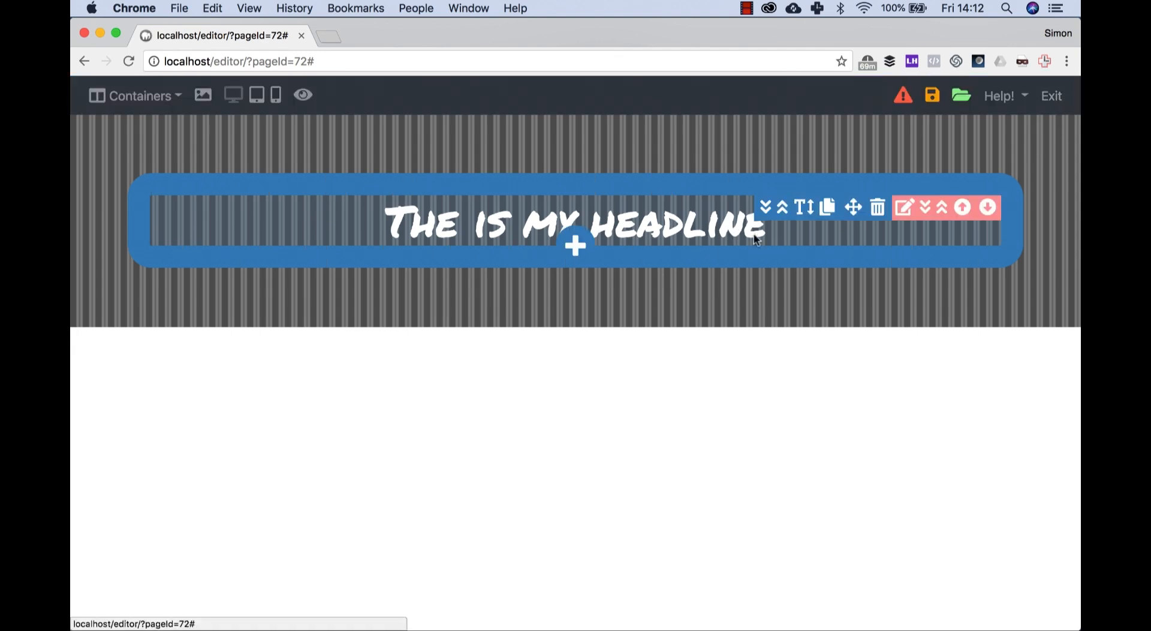
# Step: Change the headline's border to a grooved style and increase the vertical padding inside the box
pyautogui.click(699, 219)
pyautogui.click(992, 98)
pyautogui.click(994, 99)
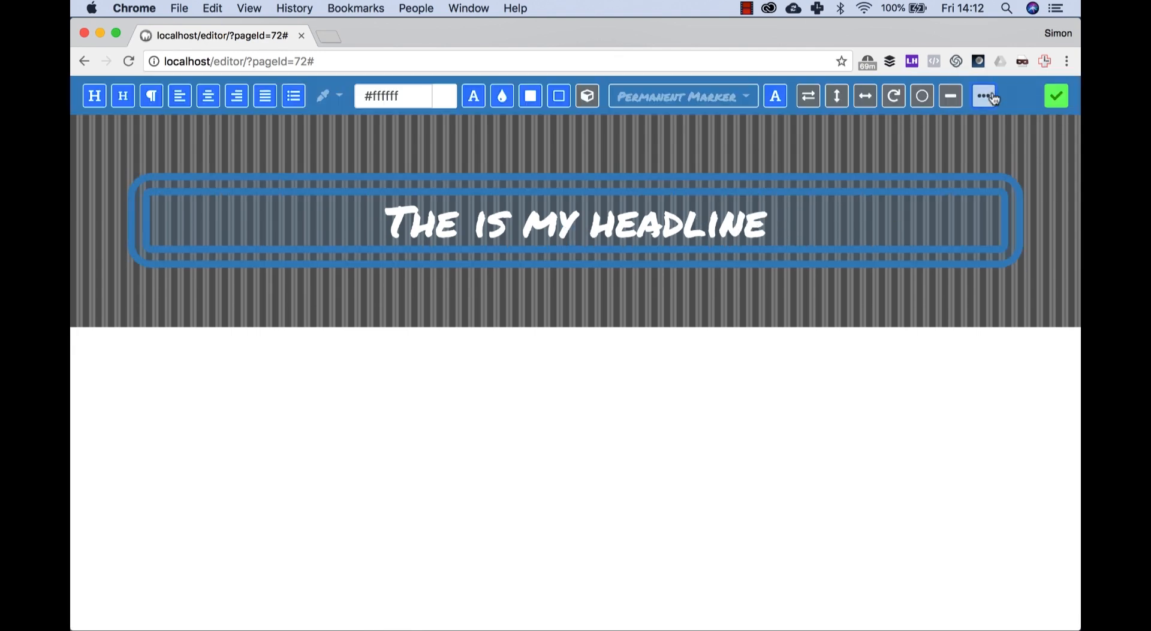
pyautogui.click(994, 98)
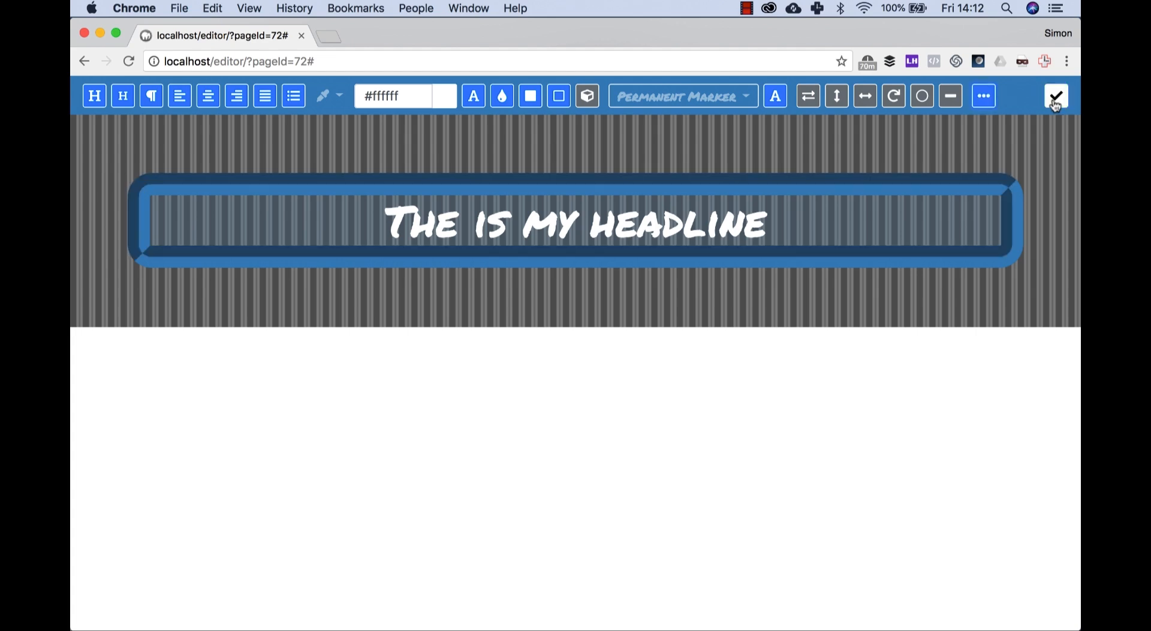
pyautogui.click(837, 96)
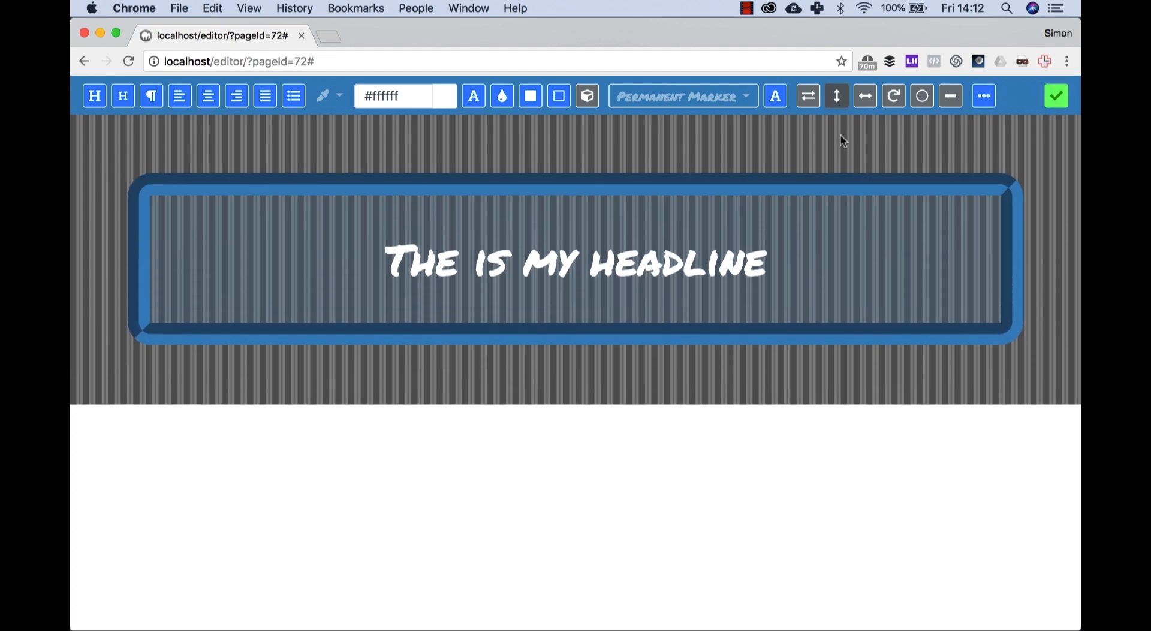
# Step: Fill the headline's background with white and color its text with the preset orange
pyautogui.click(528, 101)
pyautogui.click(340, 97)
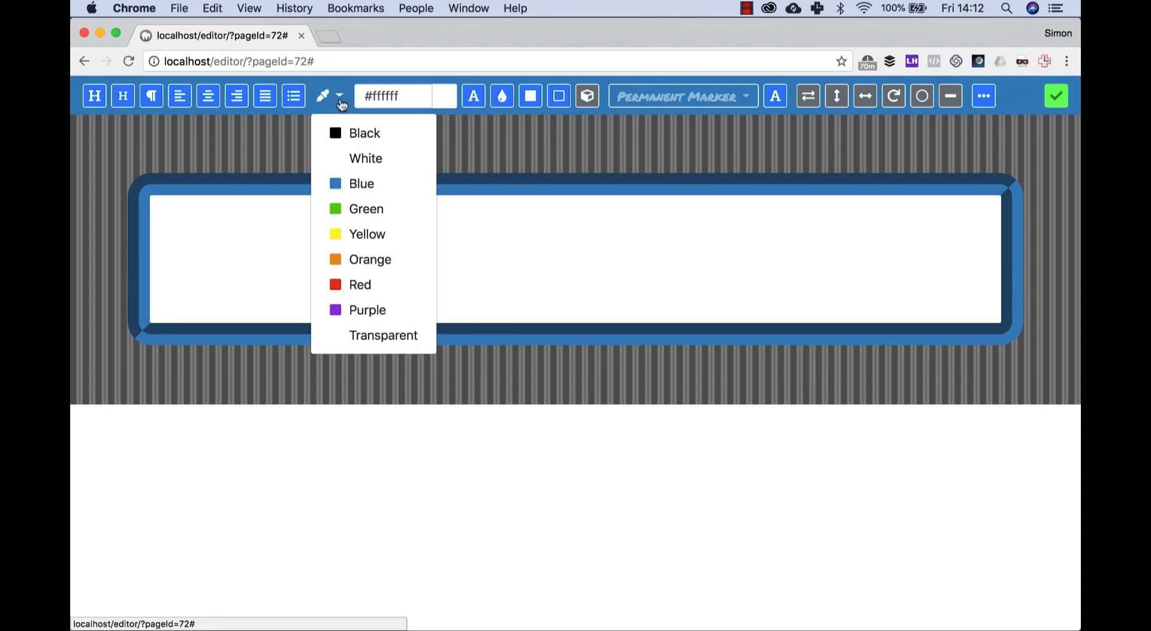
pyautogui.click(352, 133)
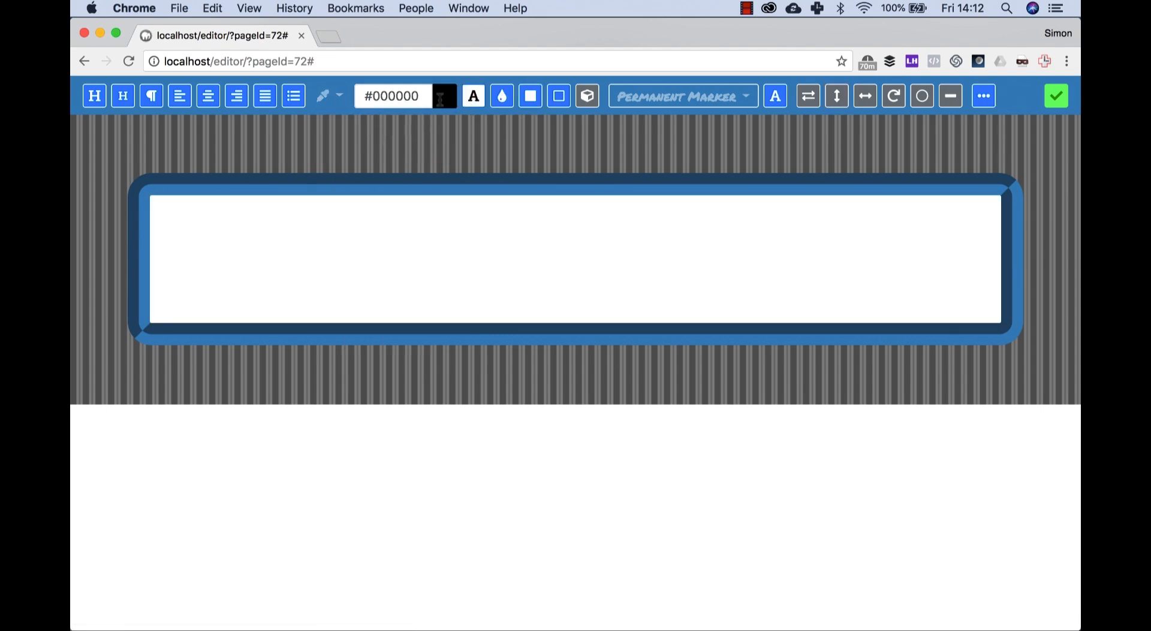
pyautogui.click(342, 104)
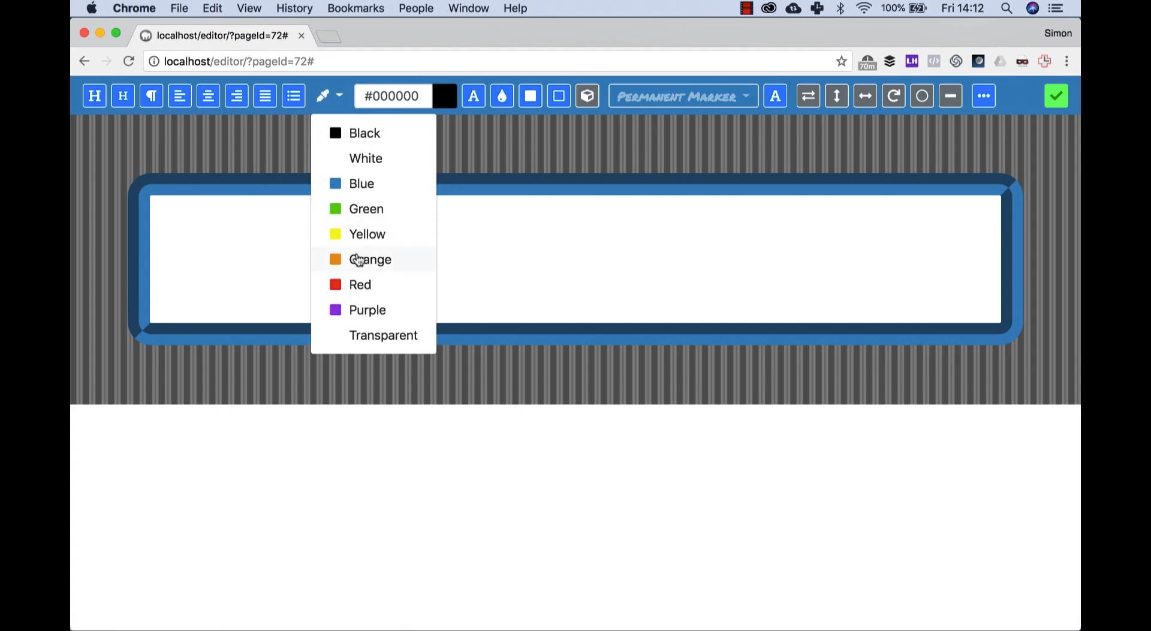
pyautogui.click(354, 259)
pyautogui.click(473, 97)
# Step: Add a black text shadow to the headline and finish editing it
pyautogui.click(340, 97)
pyautogui.click(352, 133)
pyautogui.click(589, 99)
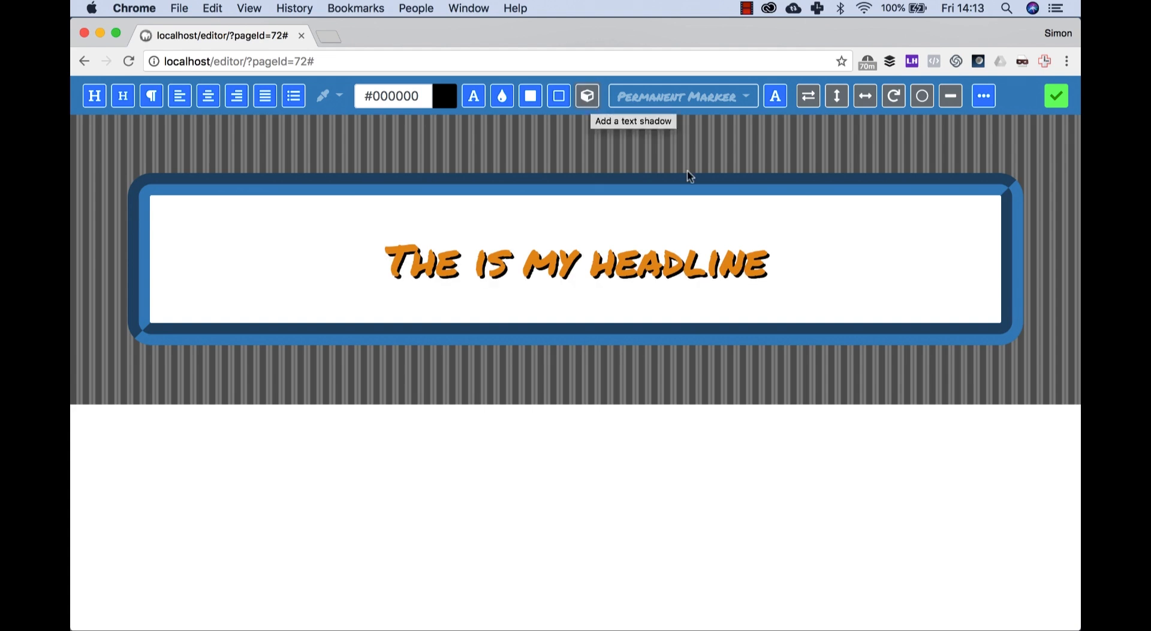
pyautogui.click(1057, 96)
# Step: Correct the first word of the headline so it reads "This is my headline"
pyautogui.click(480, 258)
pyautogui.click(460, 262)
pyautogui.press('BackSpace')
pyautogui.write('i')
pyautogui.press('BackSpace')
pyautogui.write('is')
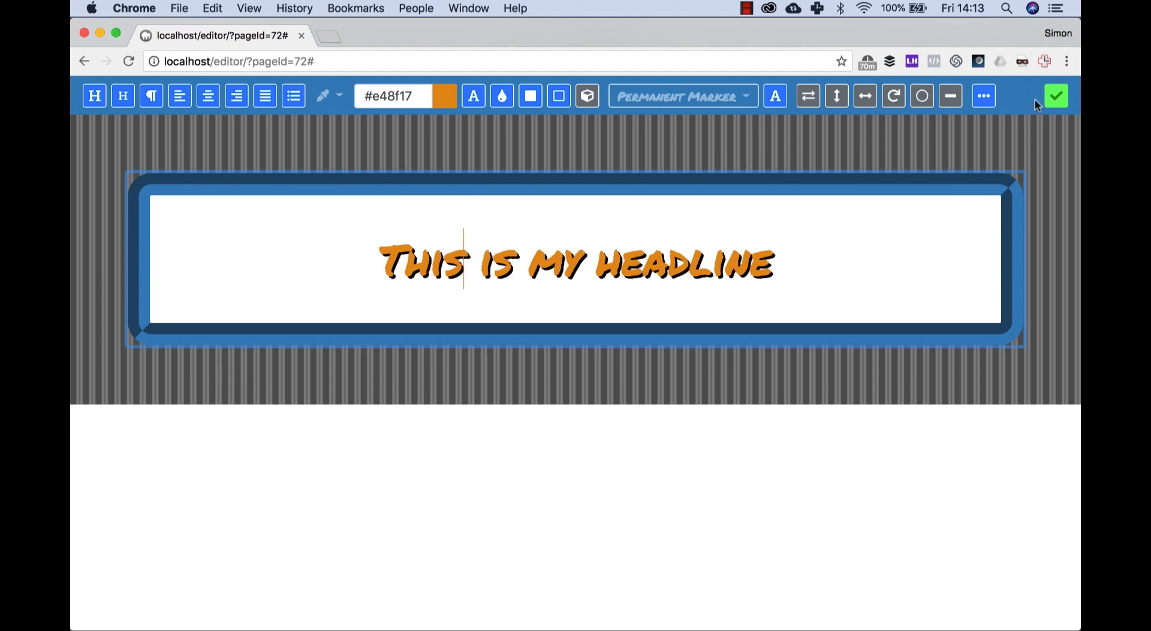
pyautogui.click(1056, 96)
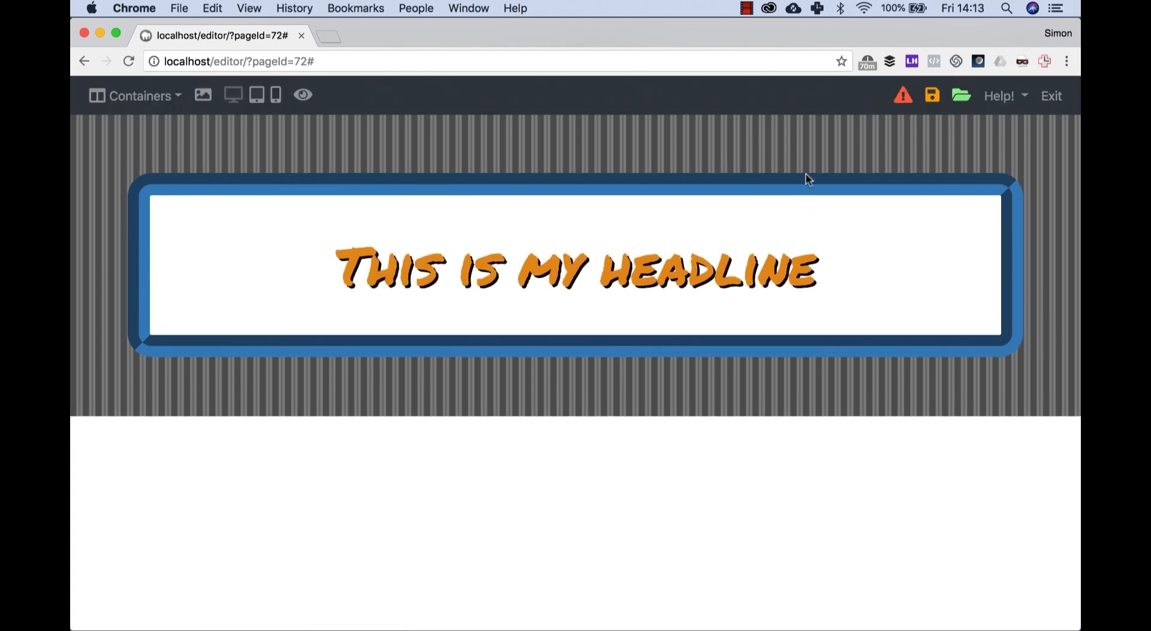
# Step: Enlarge the headline text and tilt its box slightly counterclockwise
pyautogui.click(777, 273)
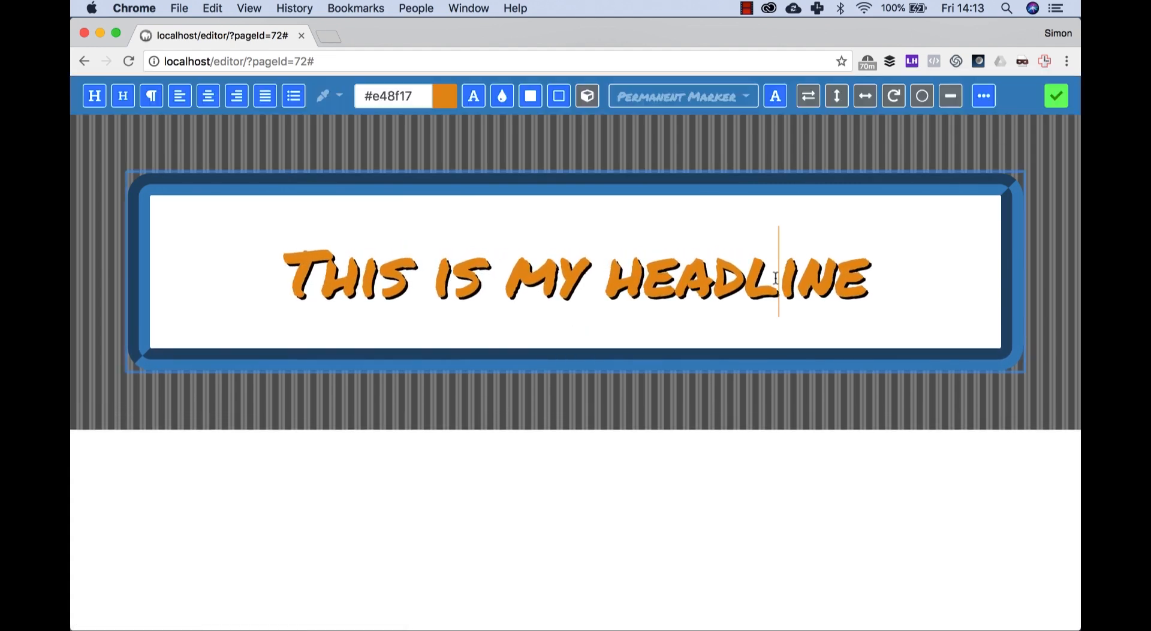
pyautogui.click(895, 97)
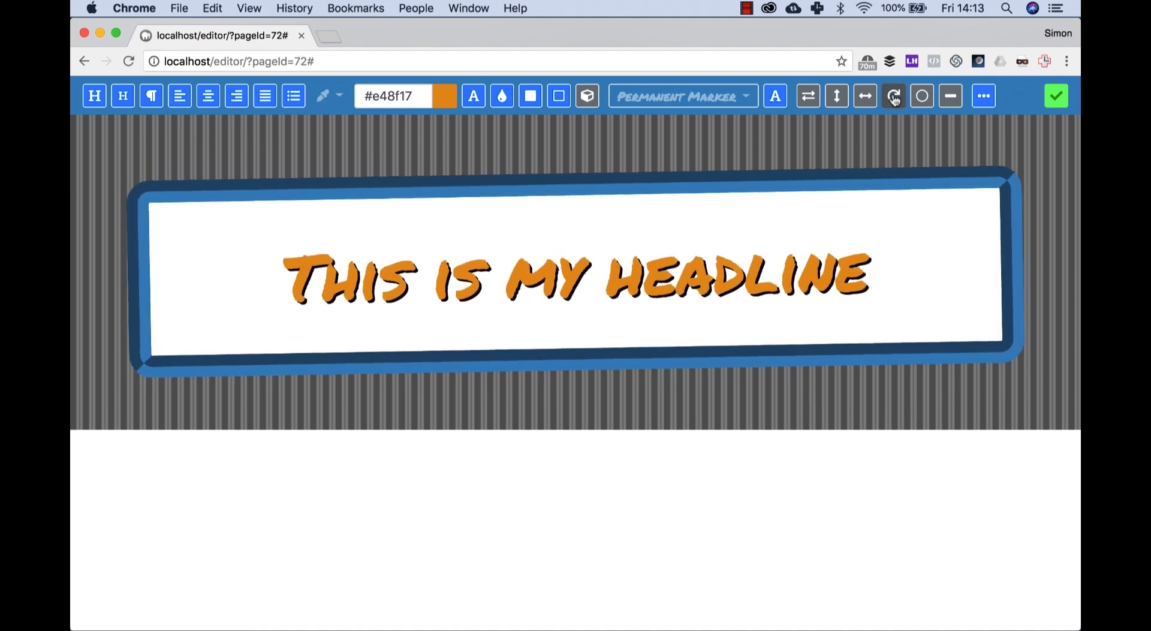
pyautogui.click(895, 97)
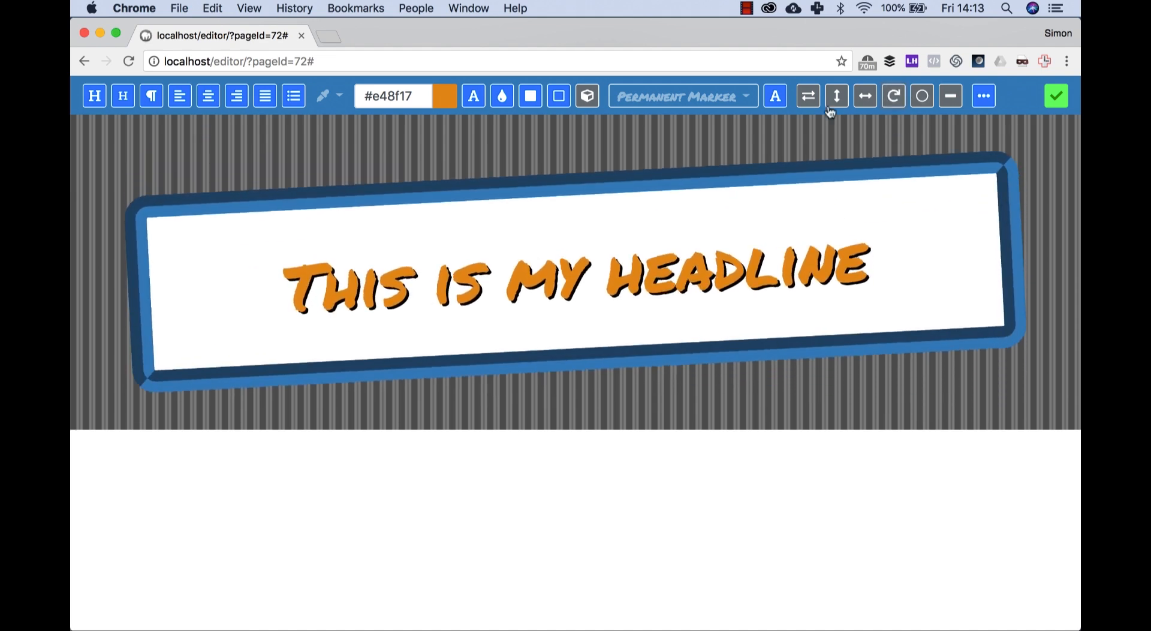
# Step: Narrow the headline box and reduce its vertical padding so it fits the text more closely
pyautogui.click(813, 99)
pyautogui.scroll(-3, 814, 100)
pyautogui.scroll(2, 813, 100)
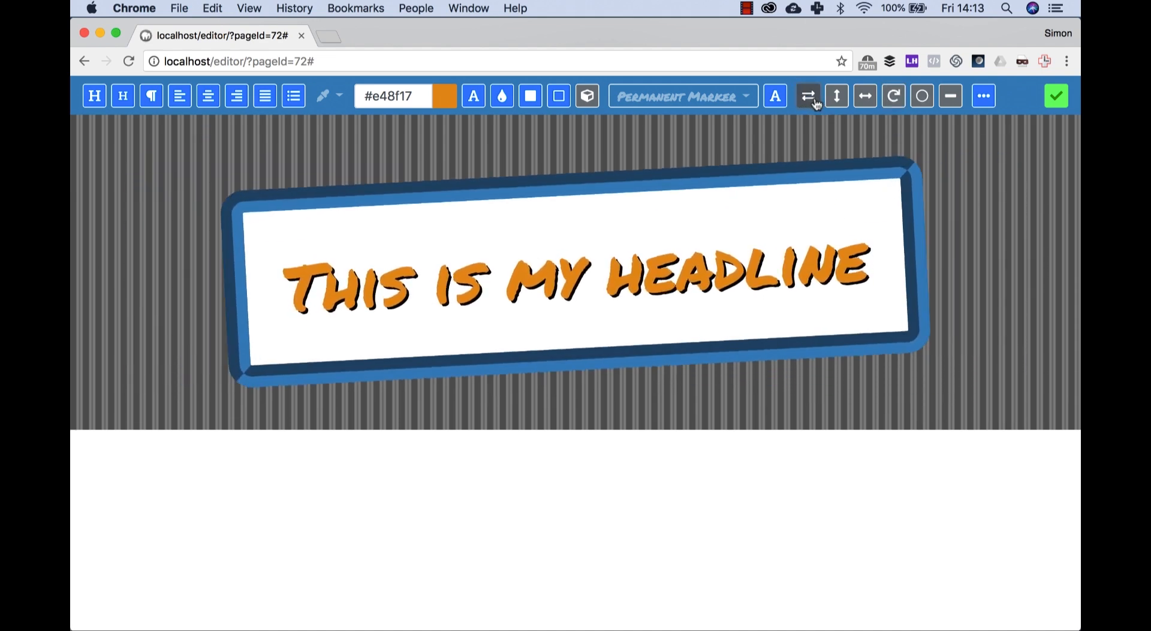
pyautogui.click(837, 96)
pyautogui.click(1057, 95)
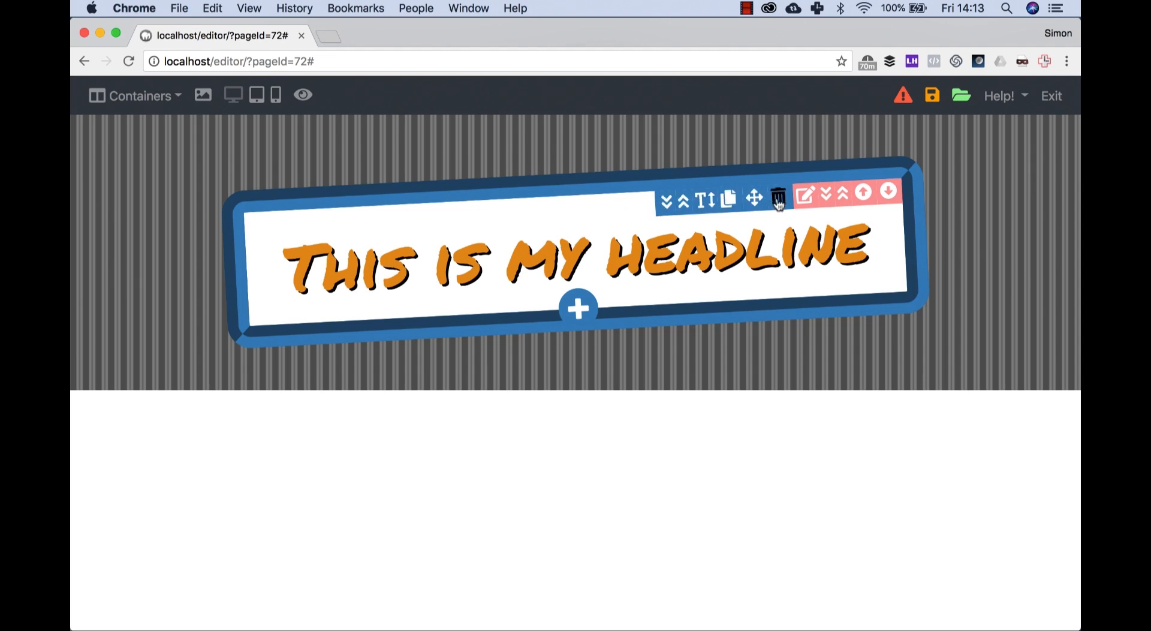
# Step: Add a new paragraph below the headline and replace its text with "A NEW SENTENCE"
pyautogui.click(579, 309)
pyautogui.click(774, 294)
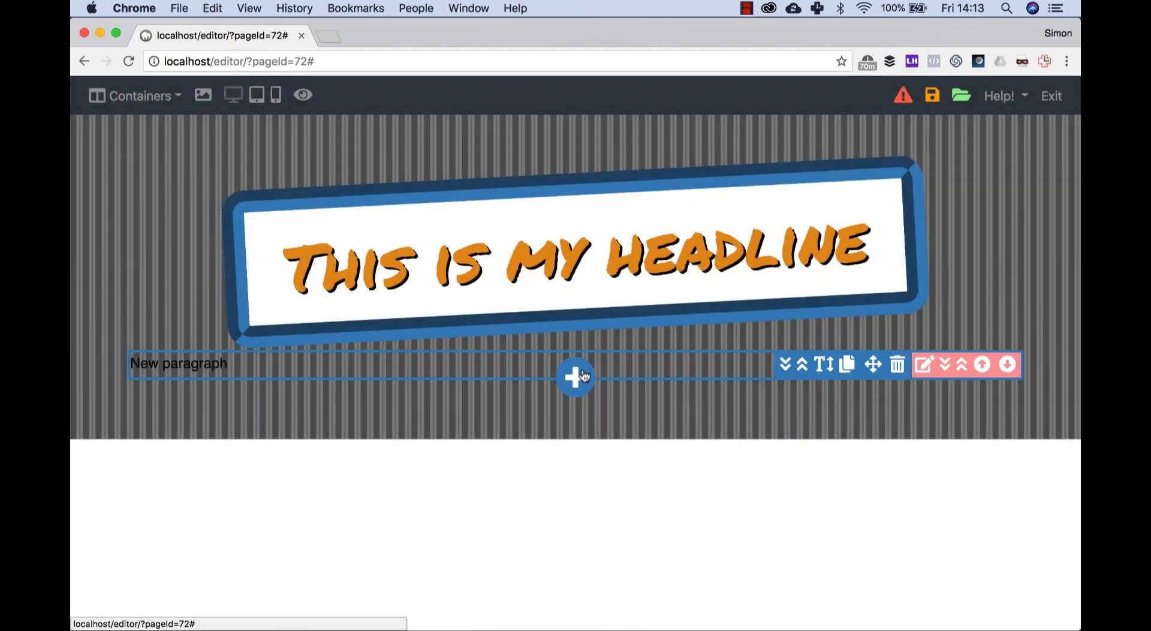
pyautogui.click(326, 362)
pyautogui.press('super+a')
pyautogui.write('A NEW S')
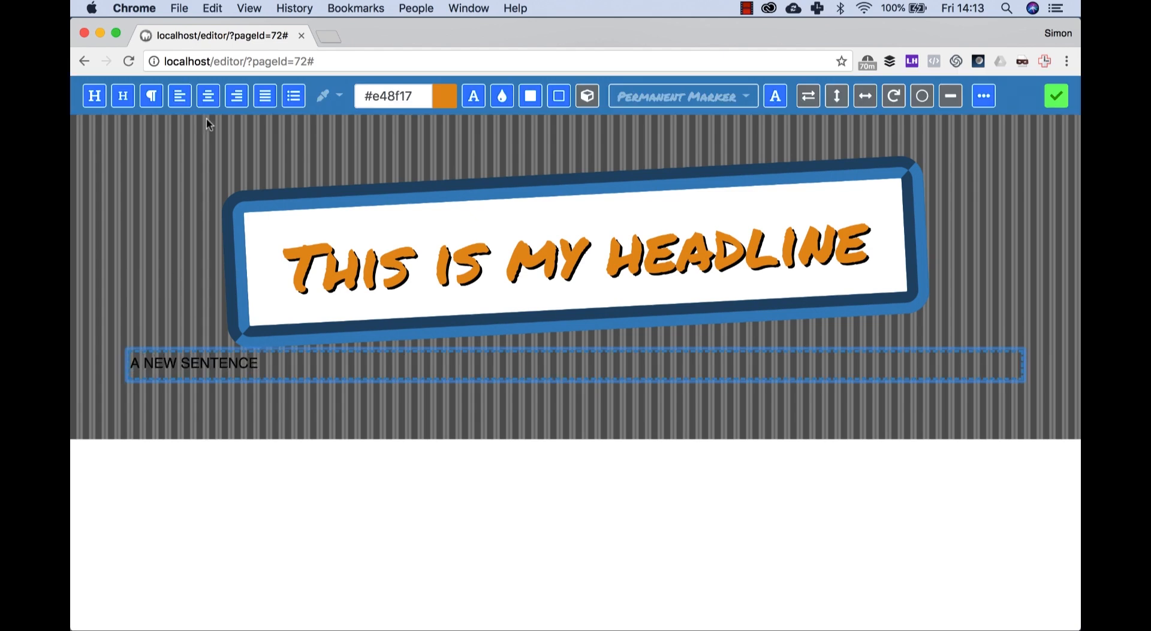
# Step: Center the "A NEW SENTENCE" paragraph and color its text white
pyautogui.click(208, 96)
pyautogui.click(338, 96)
pyautogui.moveTo(346, 135); pyautogui.dragTo(351, 152)
pyautogui.click(339, 104)
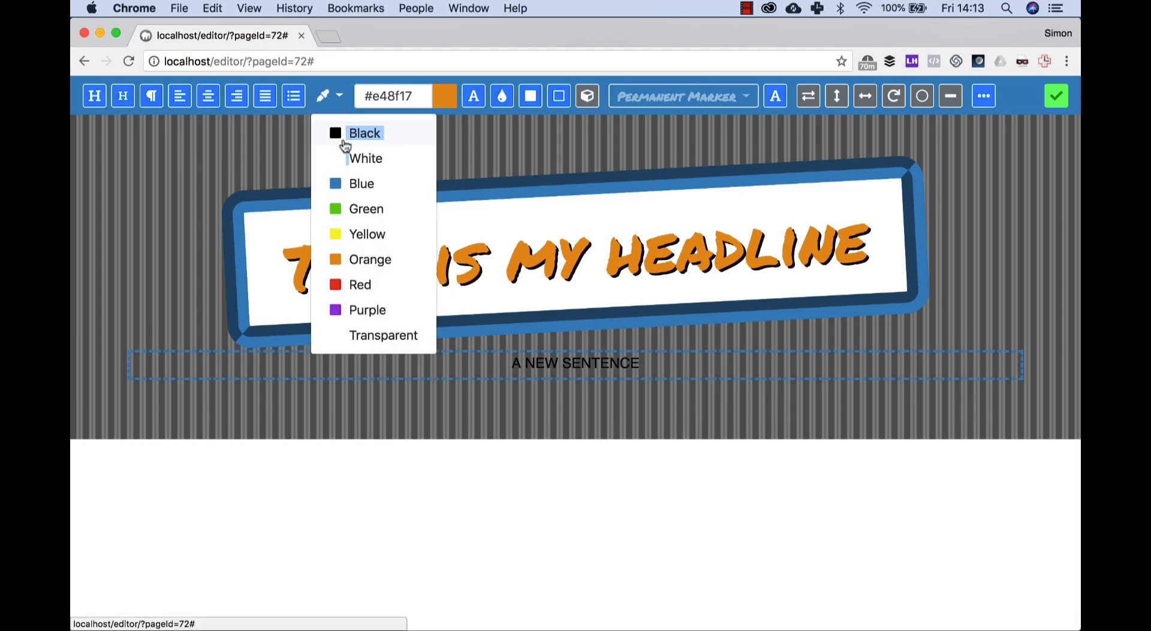
pyautogui.click(347, 147)
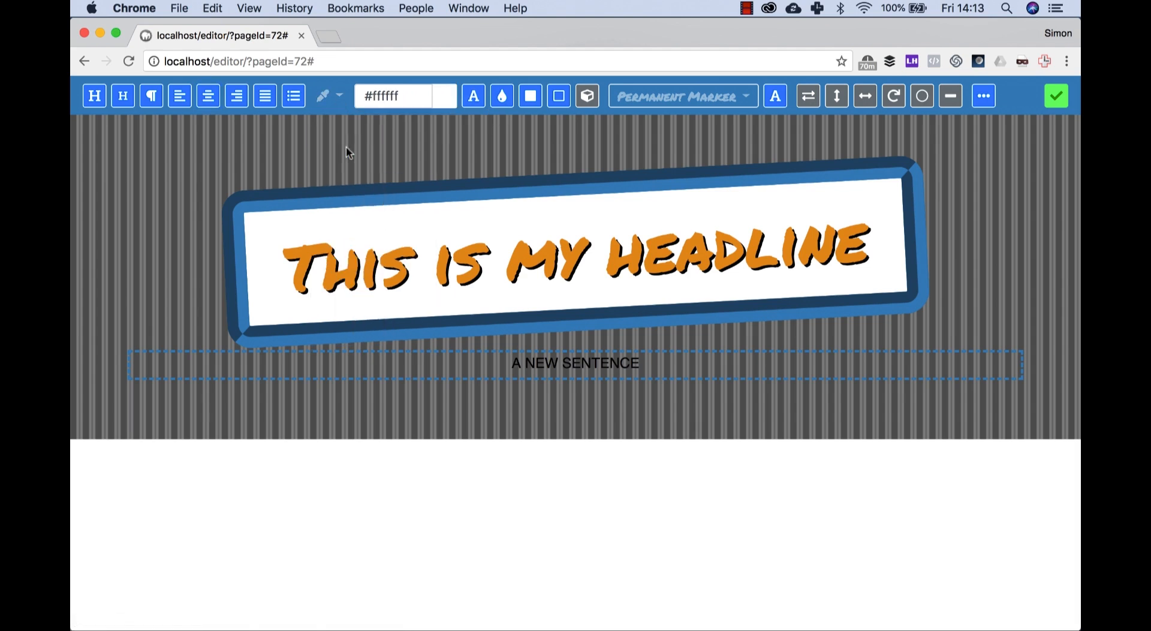
# Step: Set the sentence's font to Oswald and enlarge its text
pyautogui.click(747, 99)
pyautogui.click(677, 425)
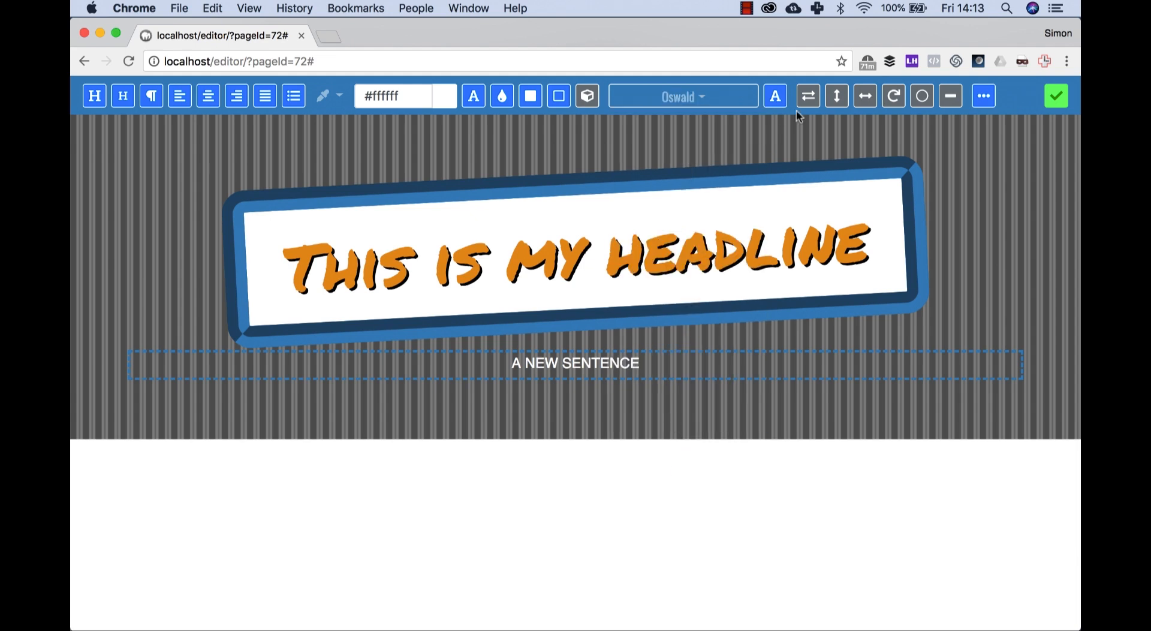
pyautogui.click(1055, 97)
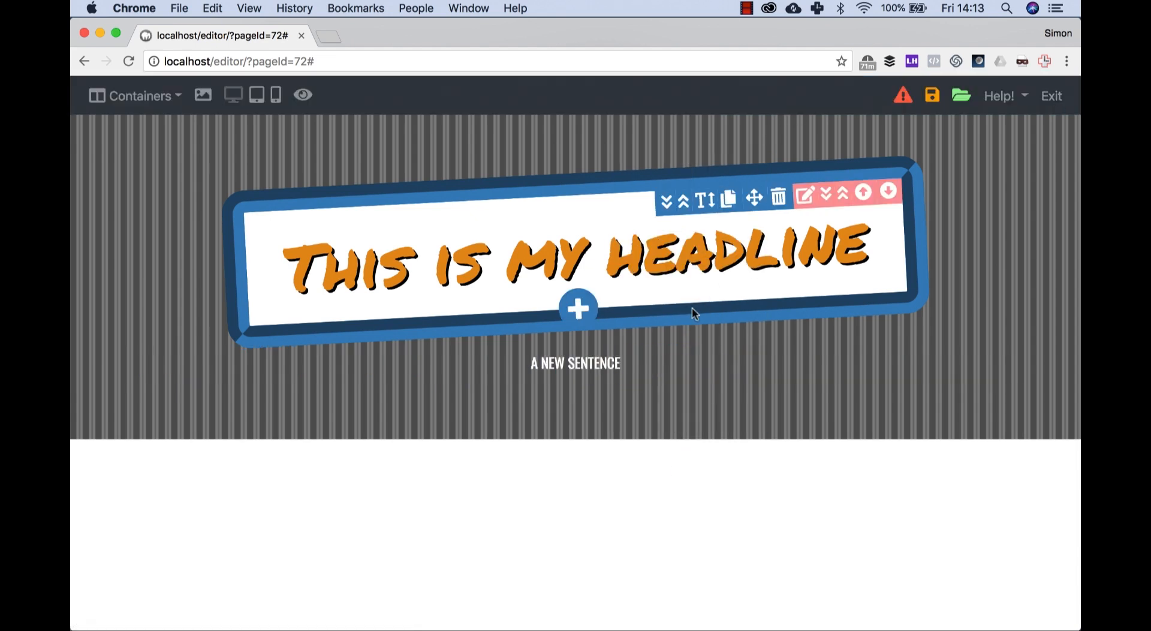
pyautogui.click(804, 364)
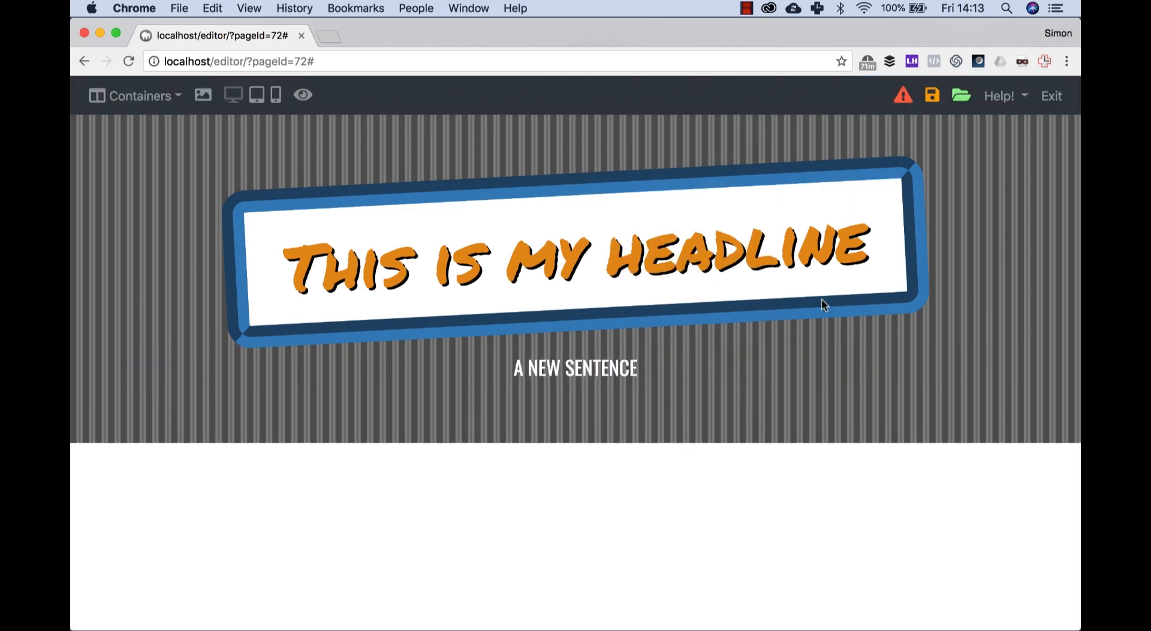
# Step: Rotate the container holding the headline and sentence slightly counterclockwise
pyautogui.moveTo(614, 375)
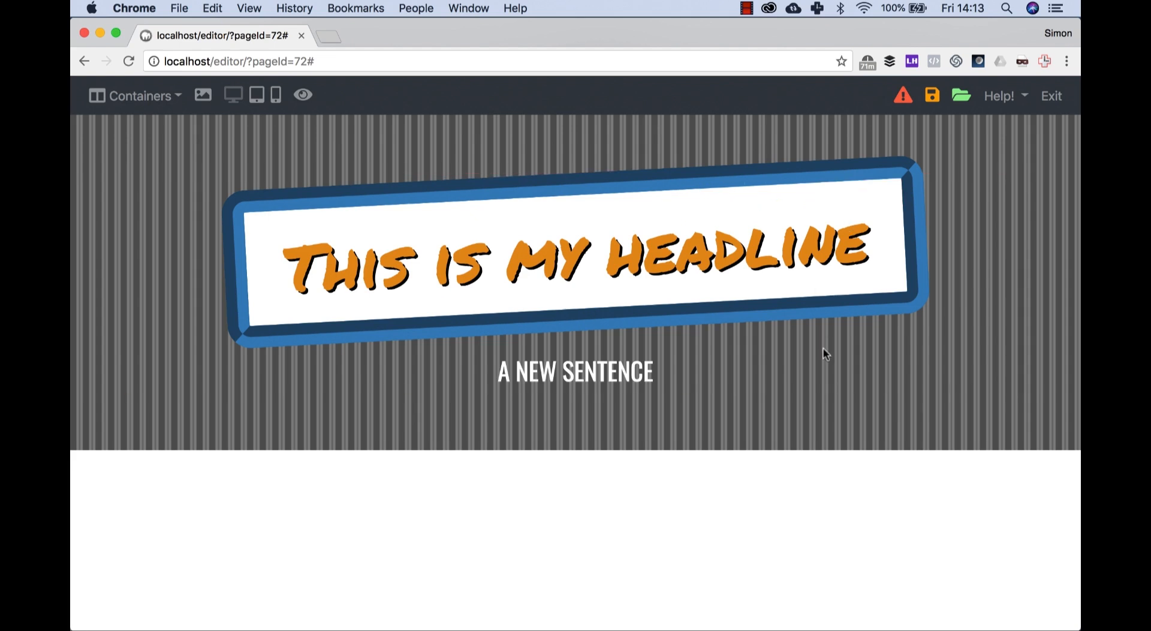
pyautogui.click(921, 365)
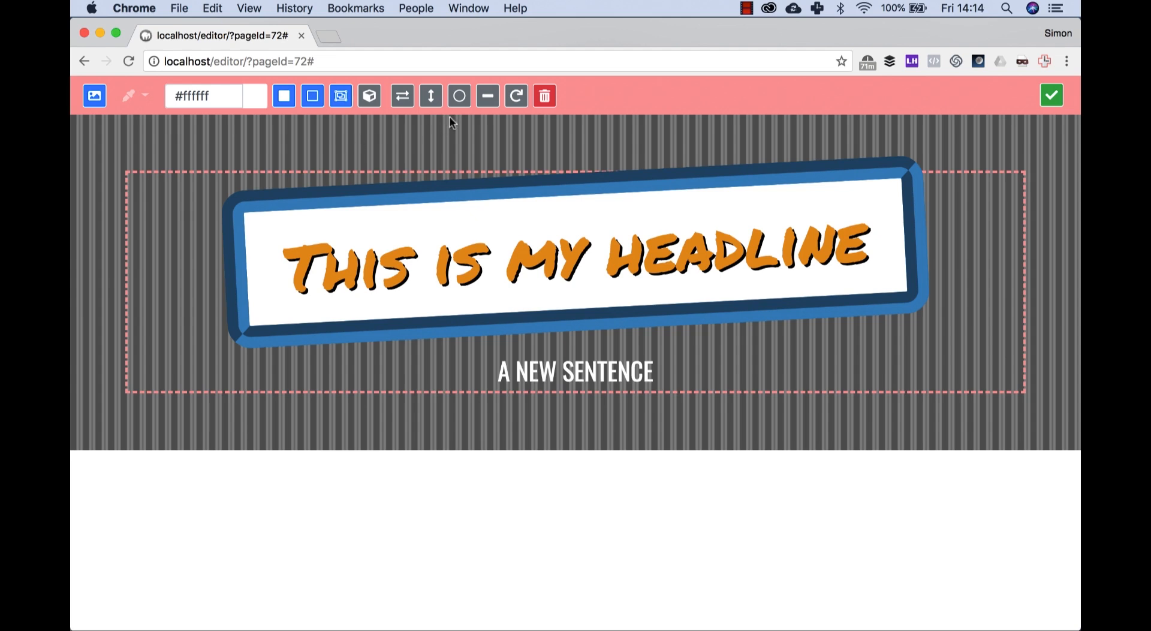
pyautogui.click(509, 105)
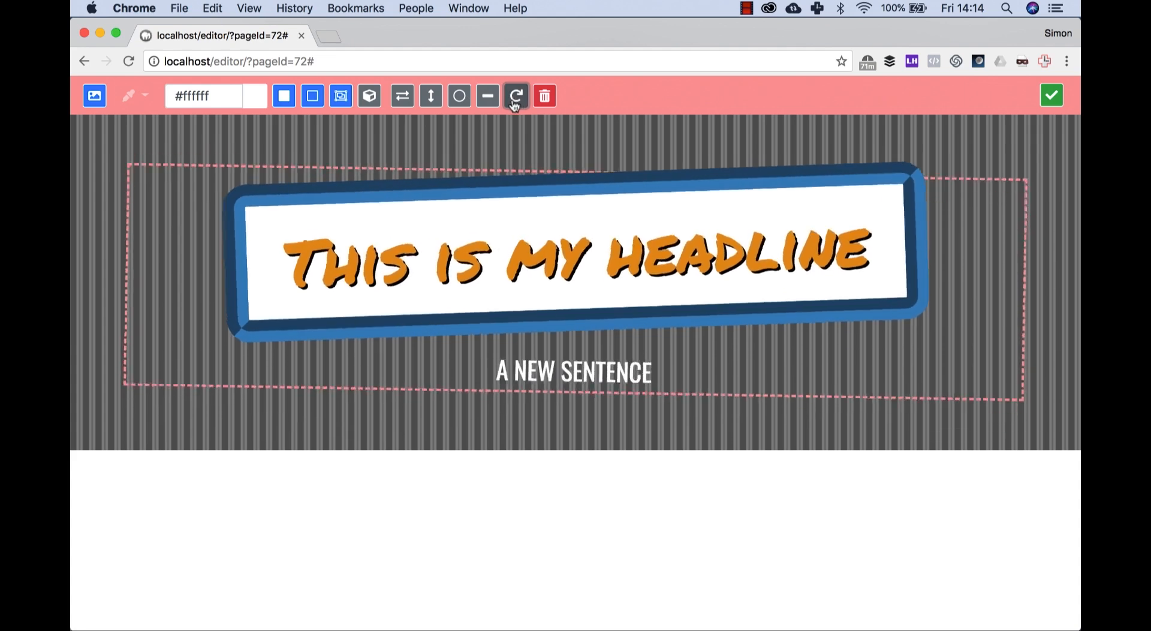
pyautogui.click(511, 105)
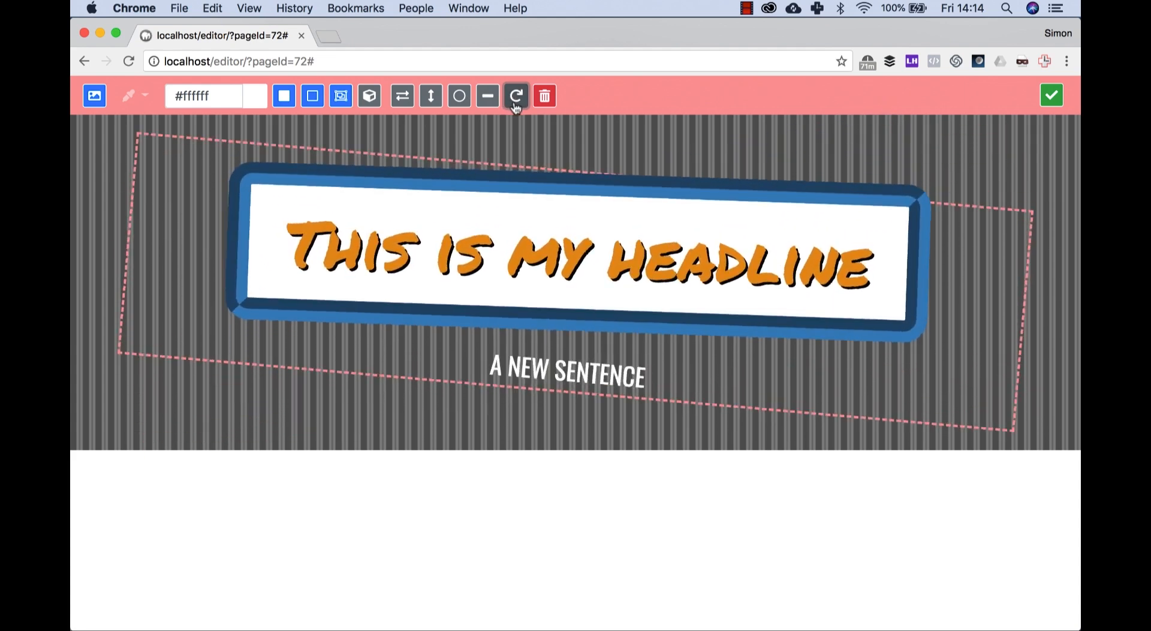
pyautogui.click(515, 107)
pyautogui.click(512, 107)
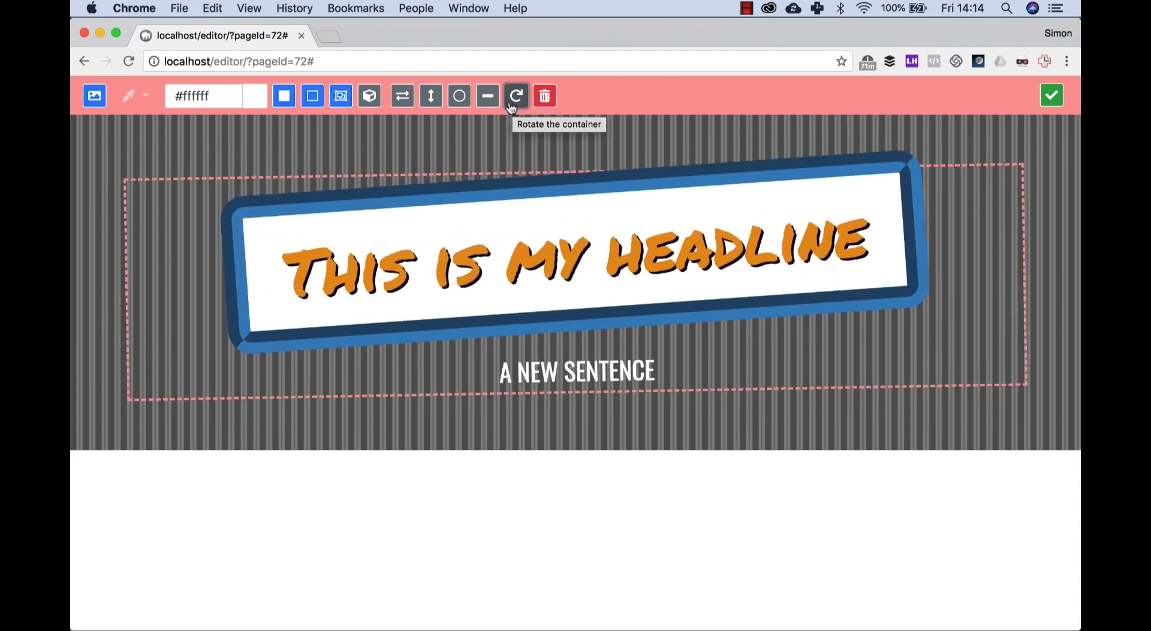
pyautogui.click(1052, 94)
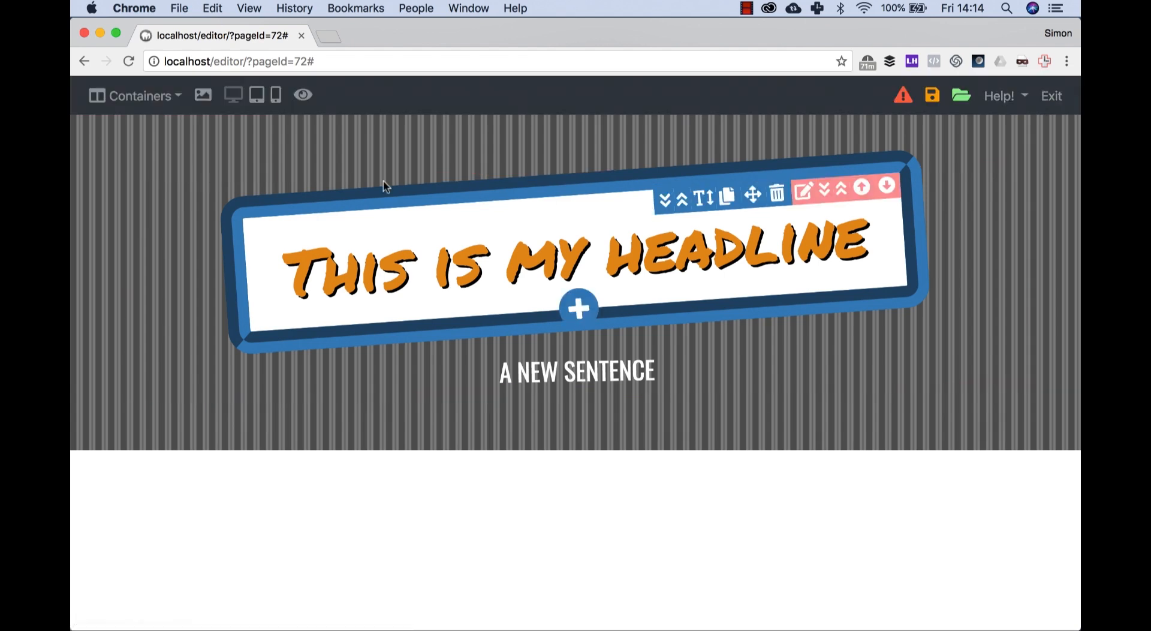
# Step: Add a new container with a paragraph below the striped section
pyautogui.click(144, 96)
pyautogui.click(177, 132)
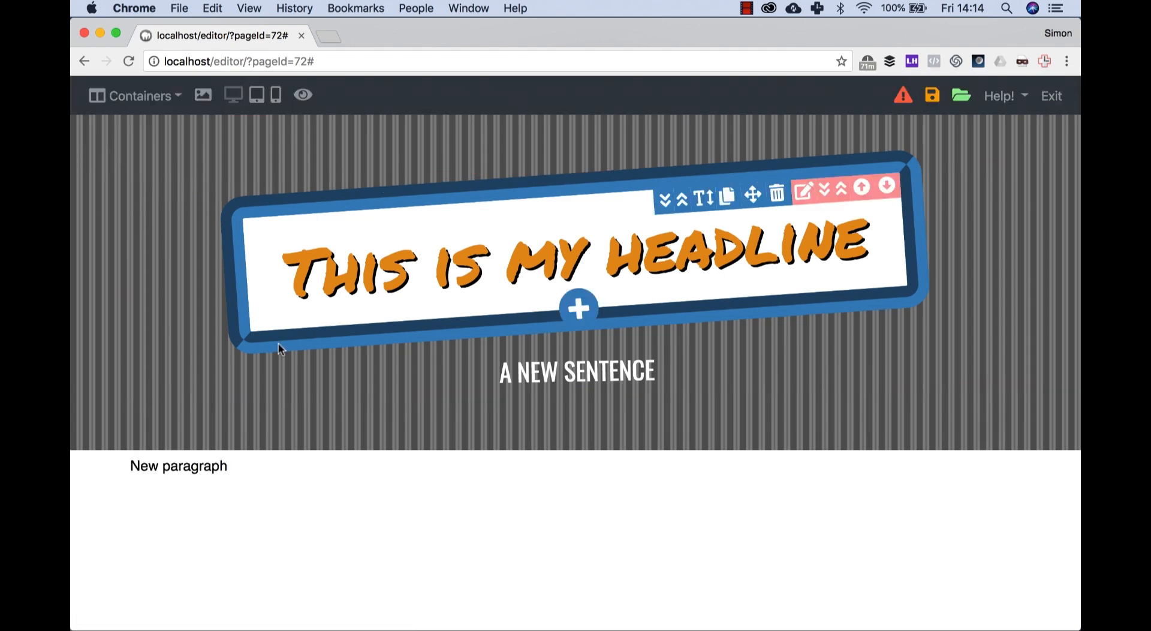
# Step: Replace the new paragraph's text with "My wonderful text..." and align it right
pyautogui.moveTo(251, 466)
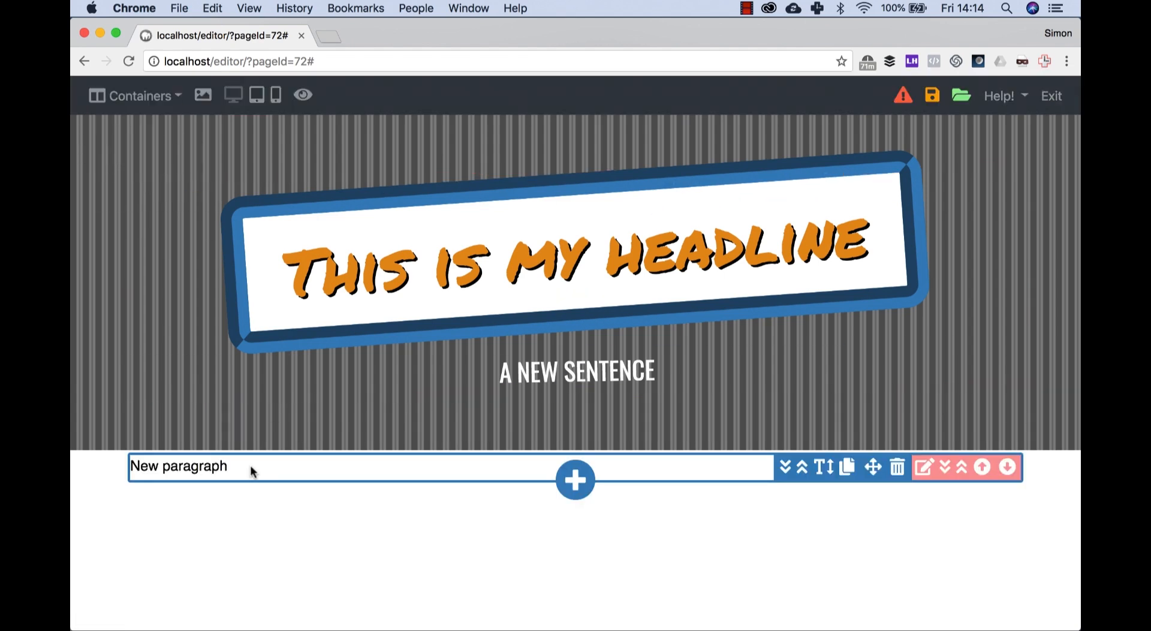
pyautogui.click(250, 468)
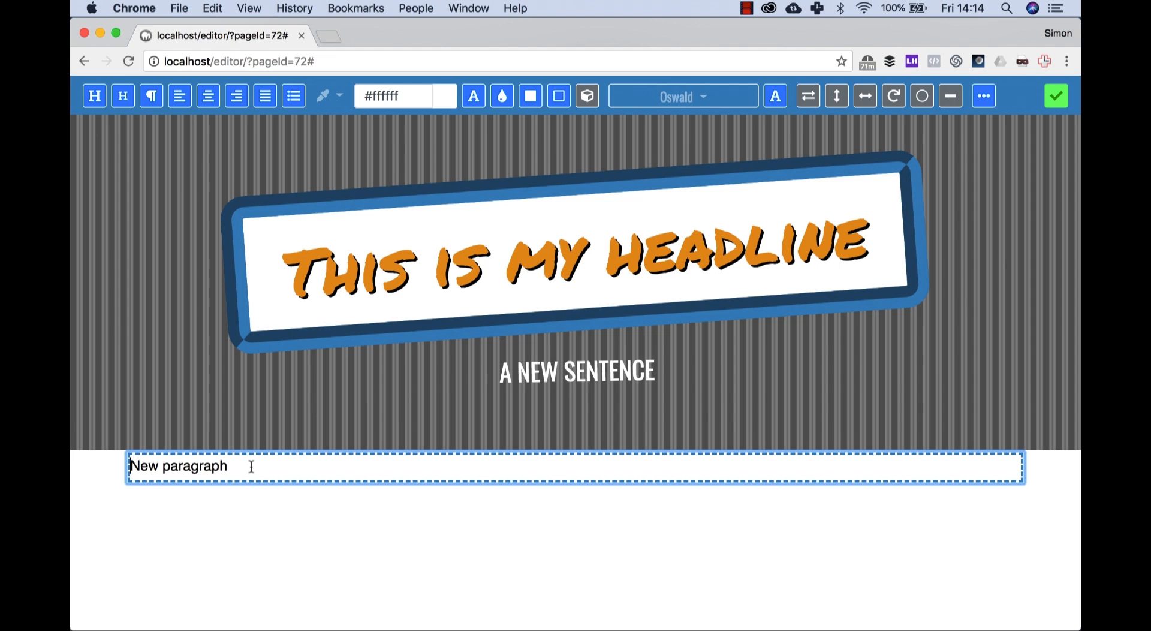
pyautogui.write('My s')
pyautogui.press('BackSpace')
pyautogui.write('wonderful text...')
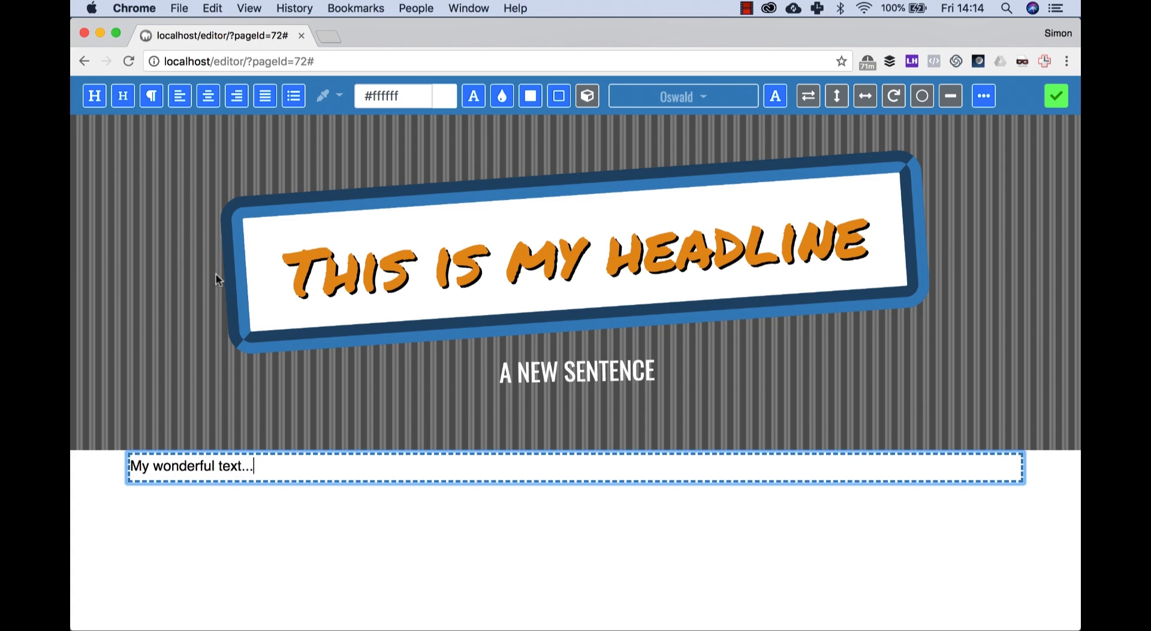
pyautogui.click(237, 96)
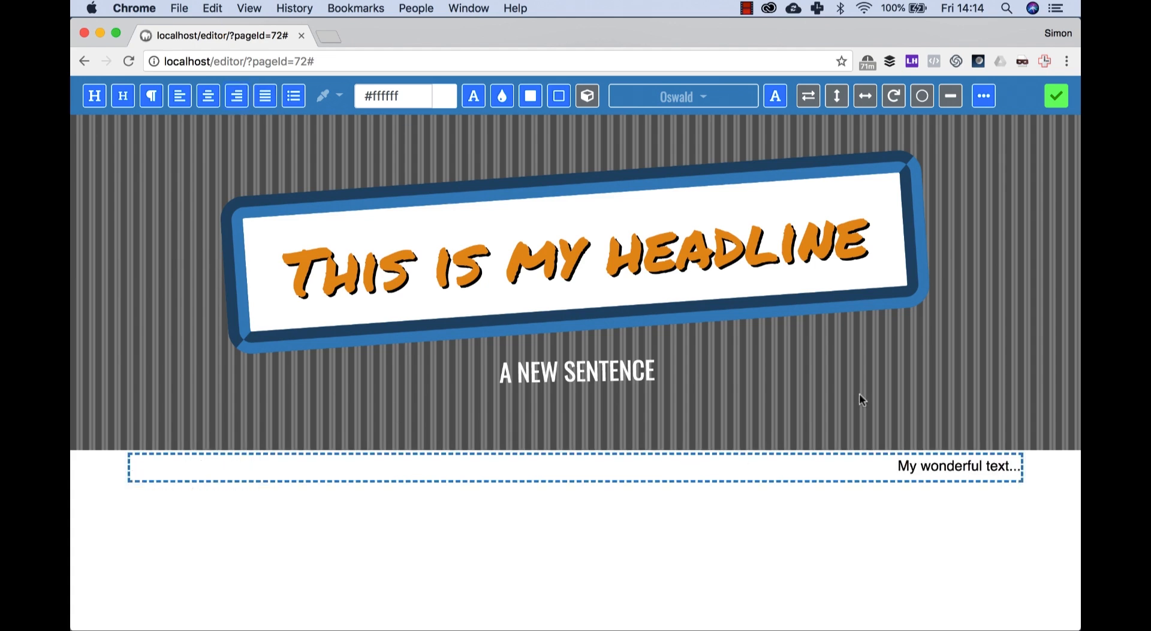
pyautogui.click(1057, 96)
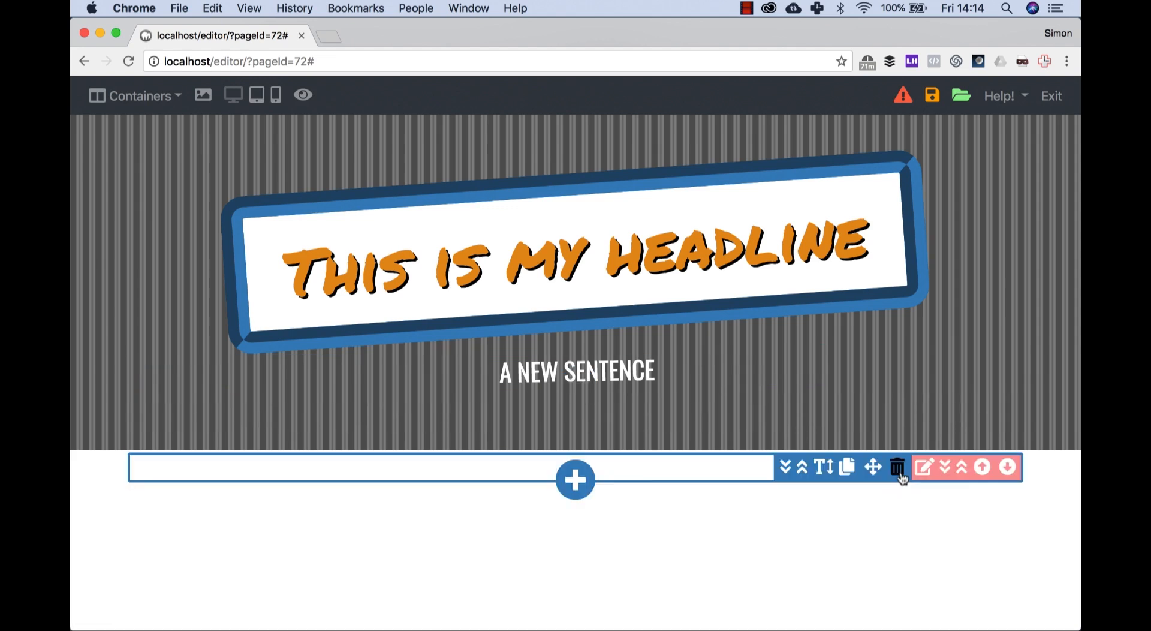
# Step: Give the new container a full-width background in semi-transparent blue, based on the preset #3582bf
pyautogui.click(918, 471)
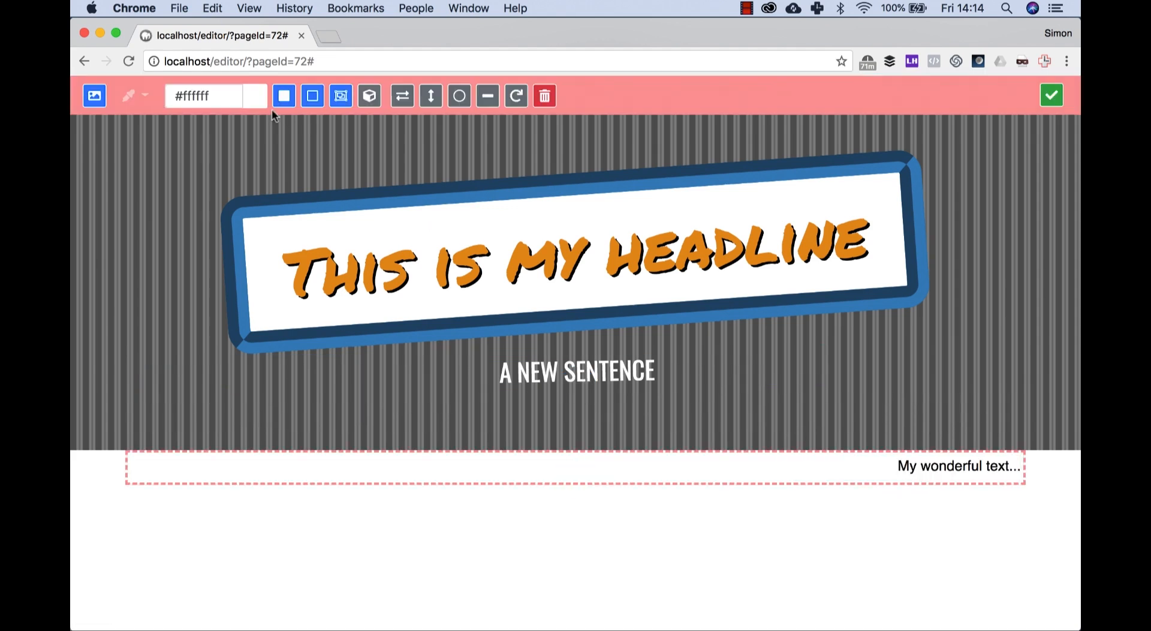
pyautogui.click(140, 96)
pyautogui.click(177, 183)
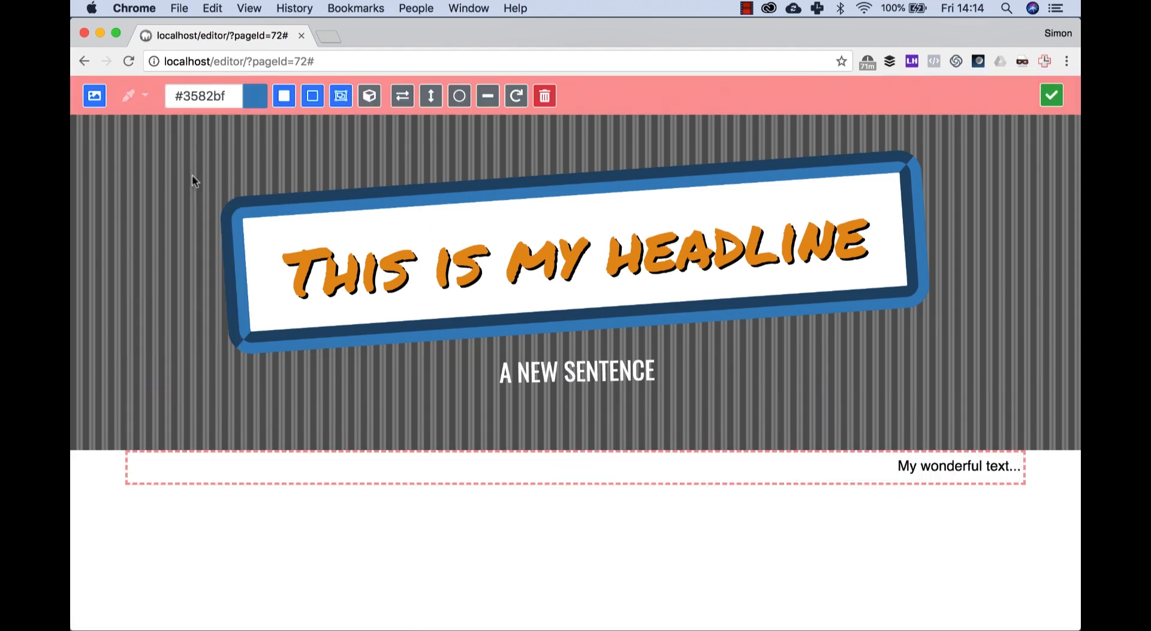
pyautogui.click(256, 97)
pyautogui.click(258, 173)
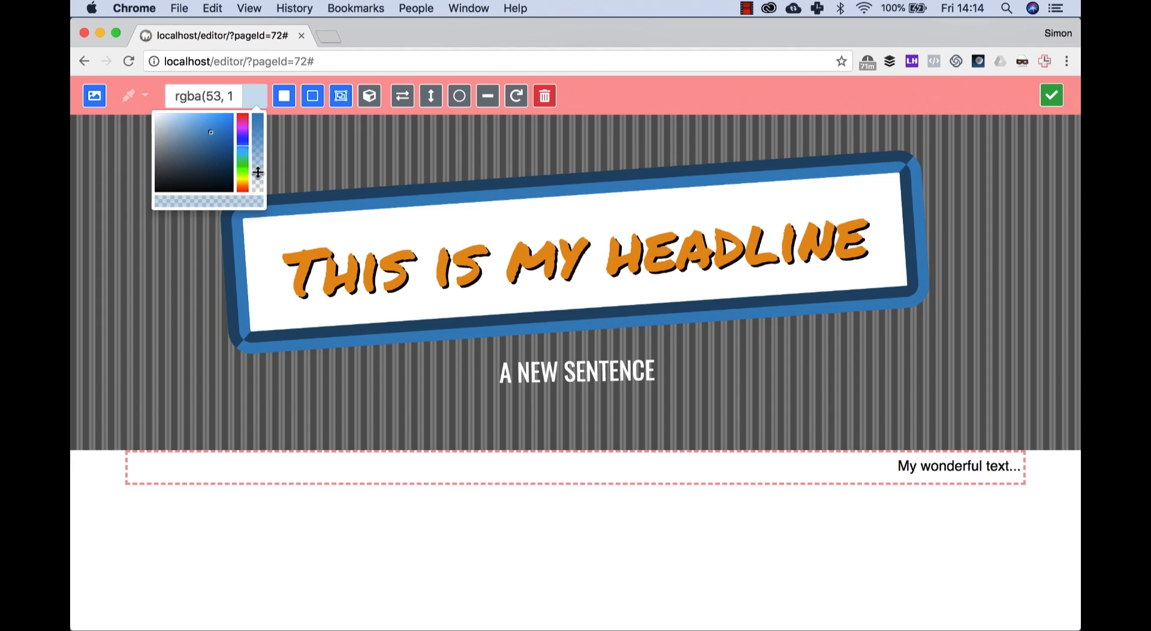
pyautogui.click(340, 96)
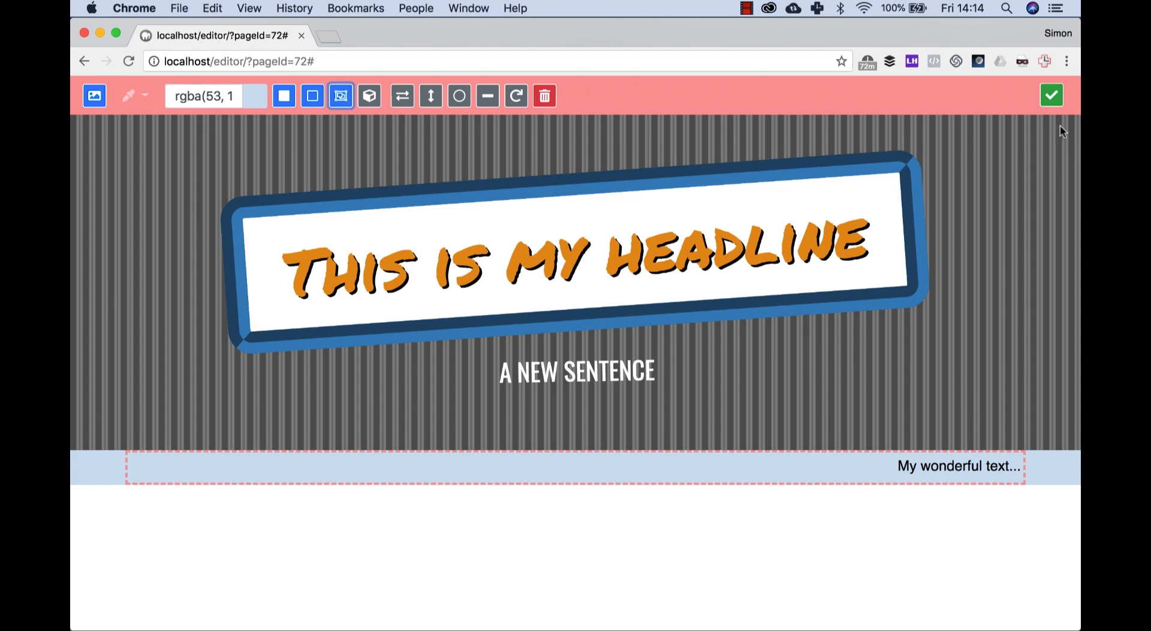
pyautogui.click(1051, 95)
pyautogui.click(925, 466)
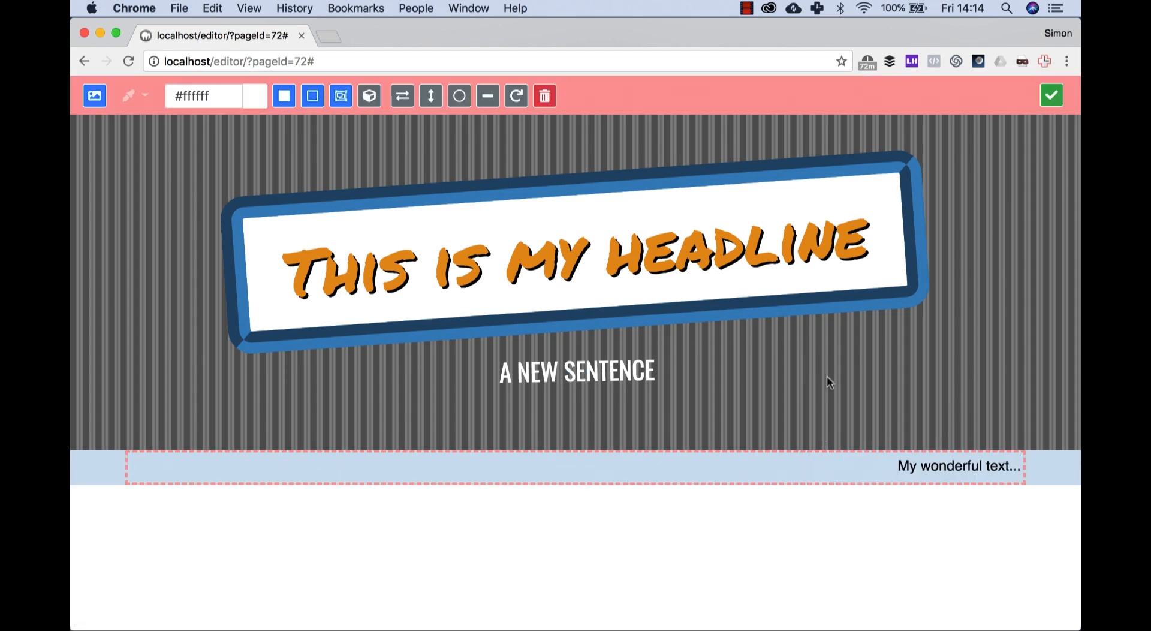
pyautogui.click(1052, 95)
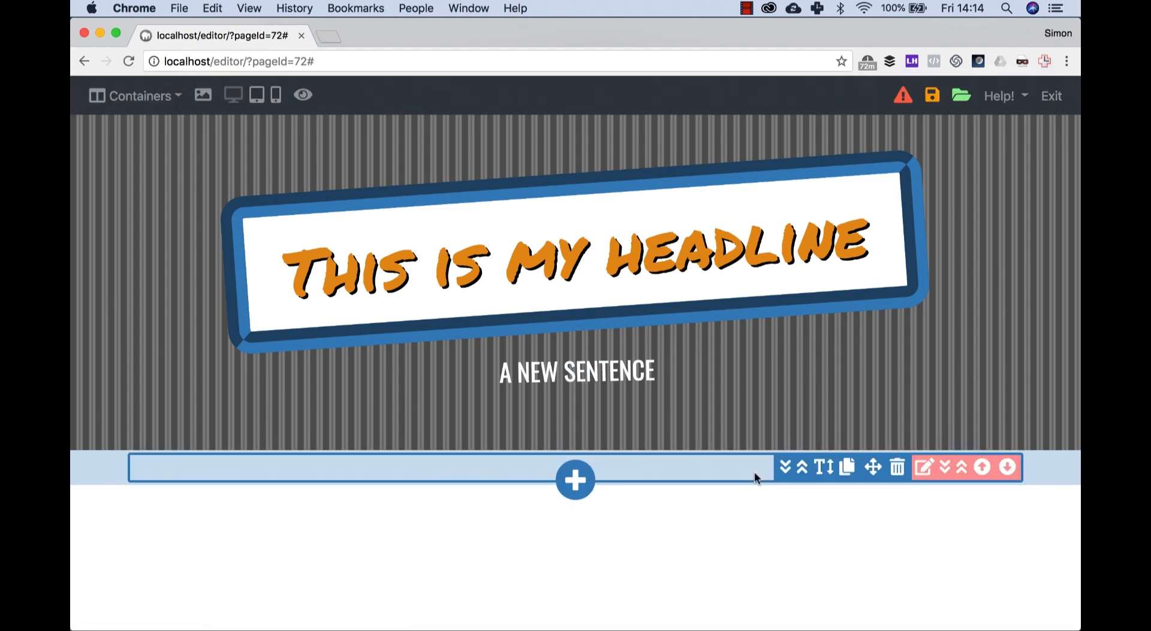
# Step: Center the "My wonderful text..." paragraph and add space above and below it
pyautogui.click(751, 472)
pyautogui.click(208, 96)
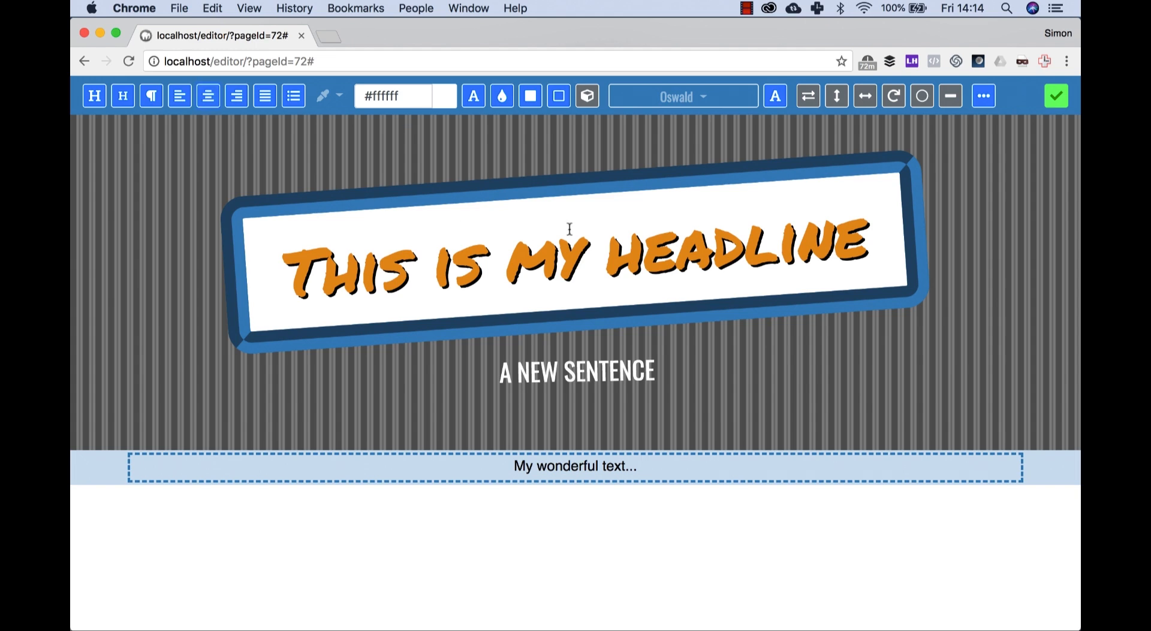
pyautogui.click(1056, 96)
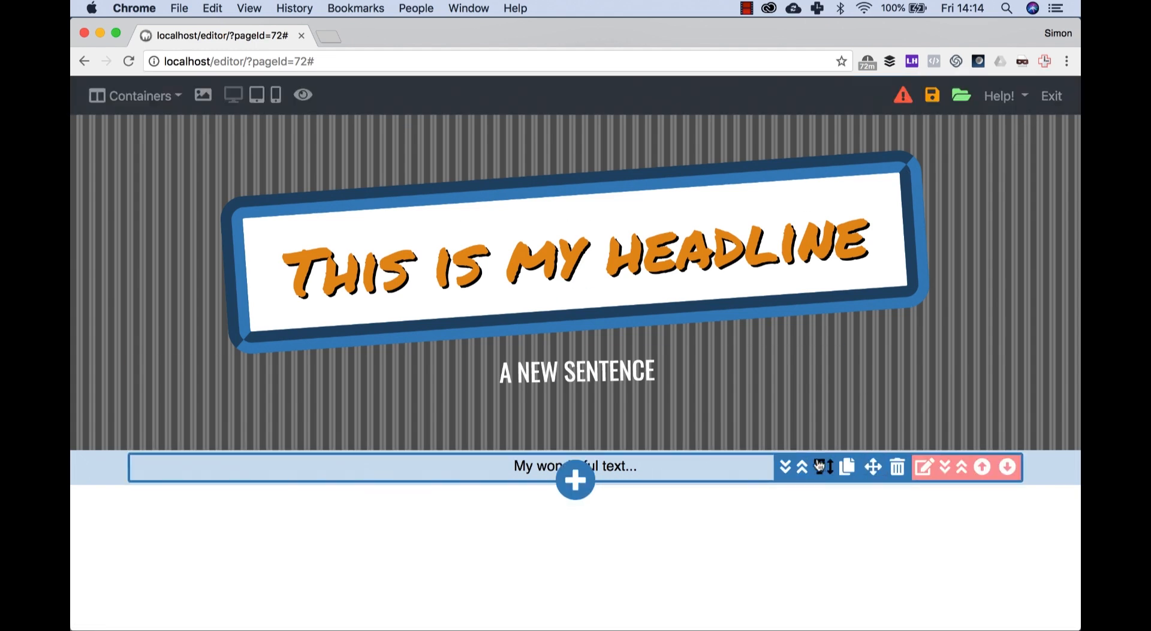
pyautogui.click(791, 471)
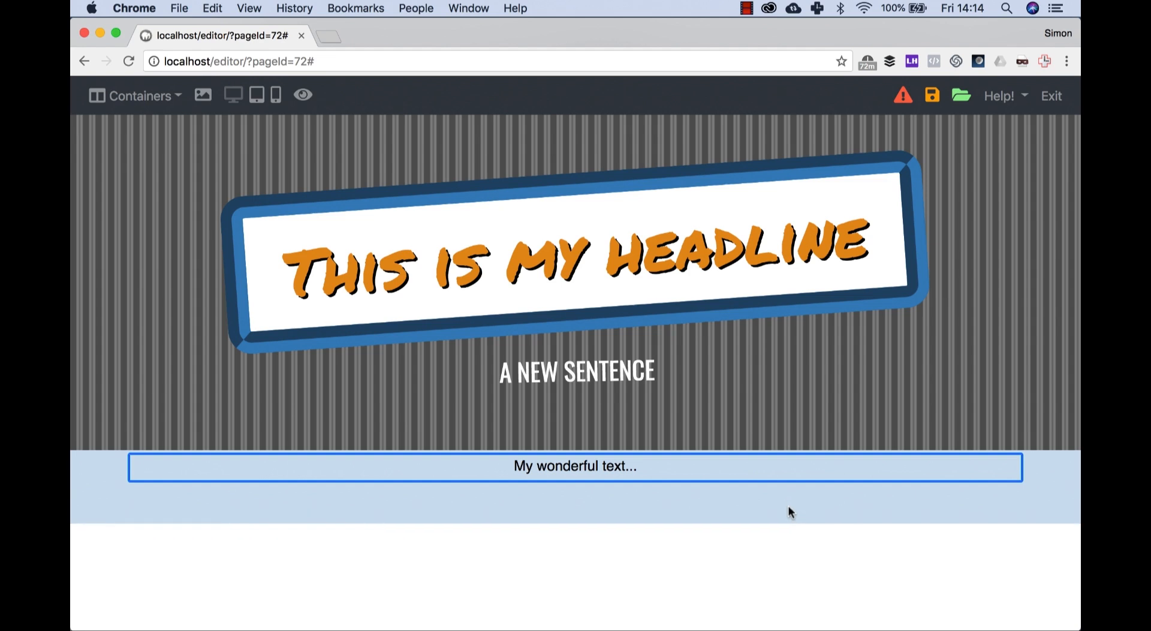
pyautogui.click(803, 467)
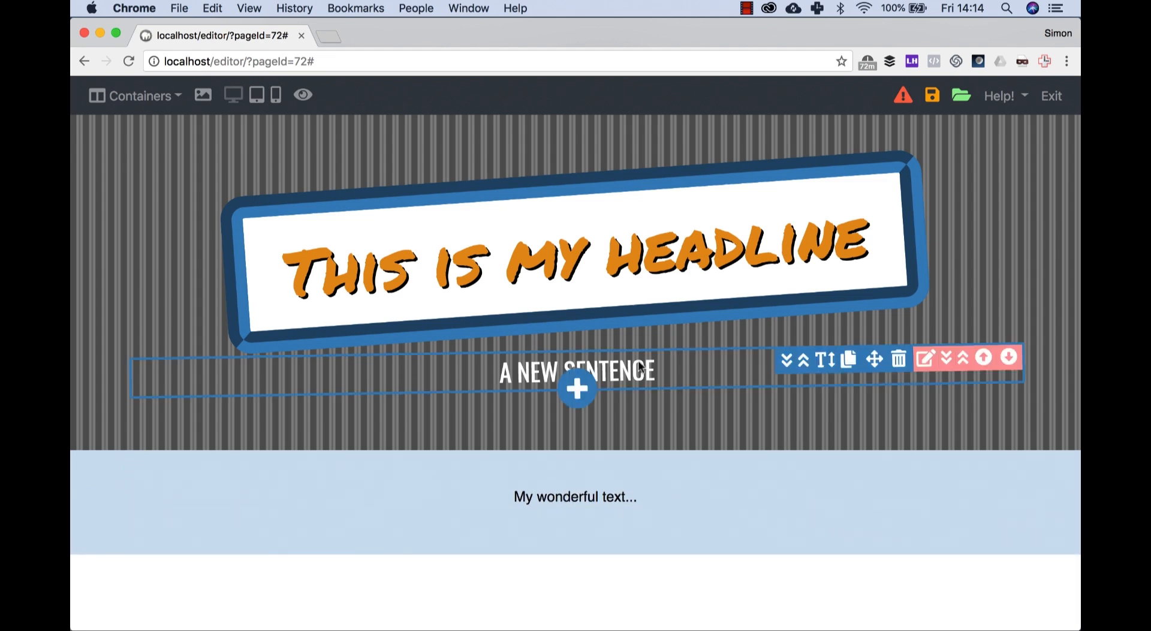
# Step: Increase the space above "A NEW SENTENCE" and slightly reduce the space at the bottom of the headline section
pyautogui.click(803, 360)
pyautogui.moveTo(804, 401); pyautogui.dragTo(801, 376)
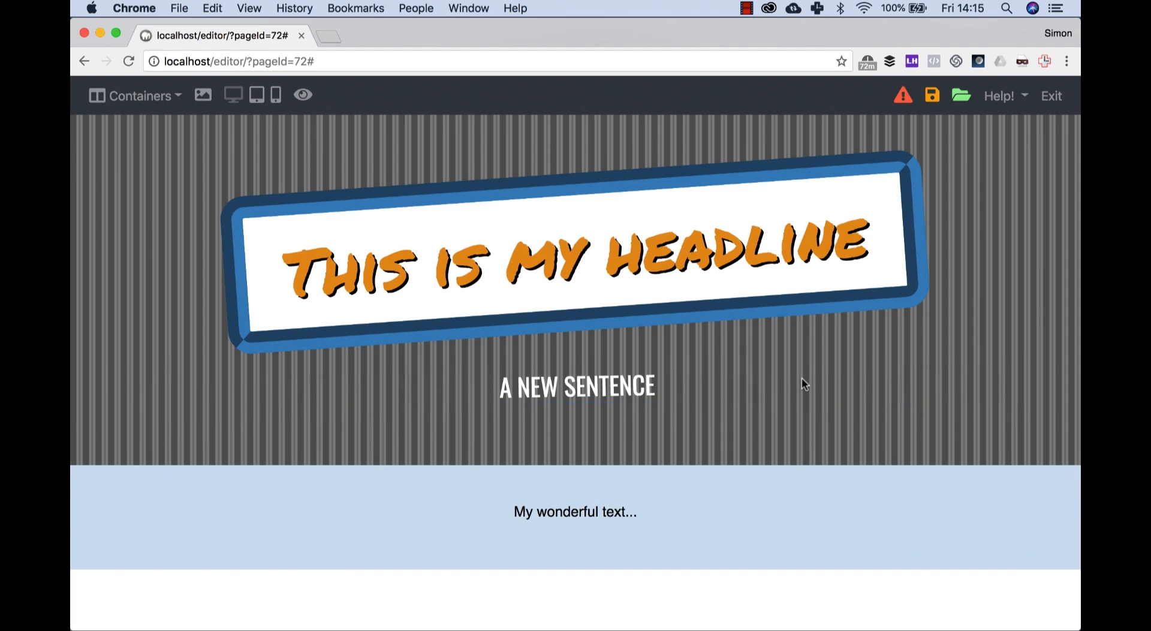
pyautogui.moveTo(899, 374)
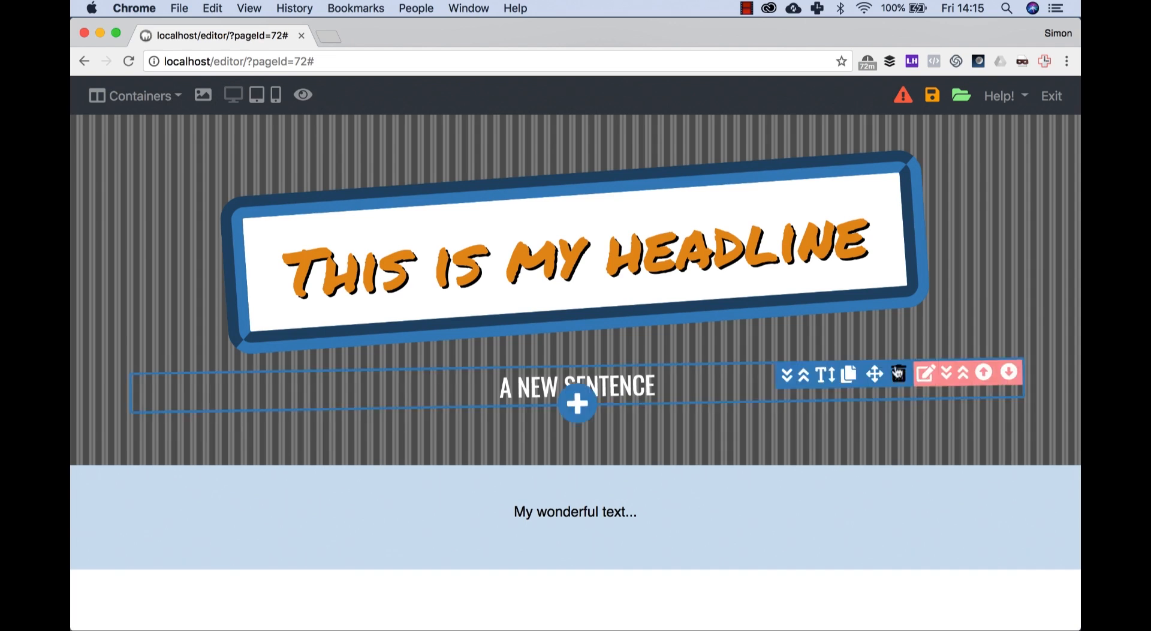
pyautogui.click(962, 377)
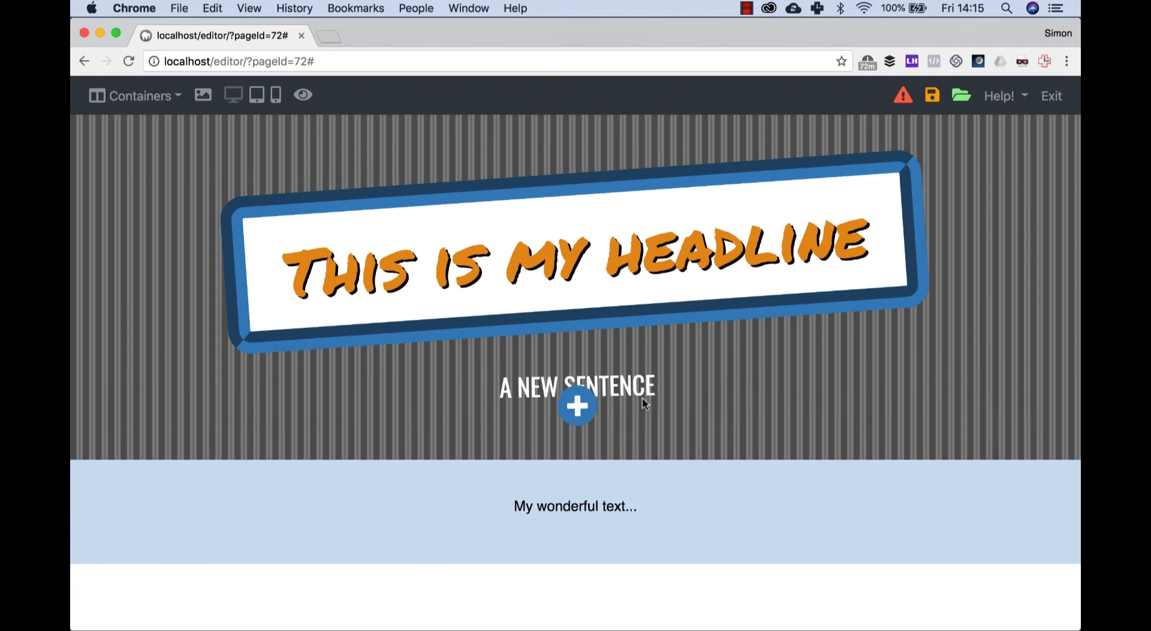
pyautogui.click(538, 505)
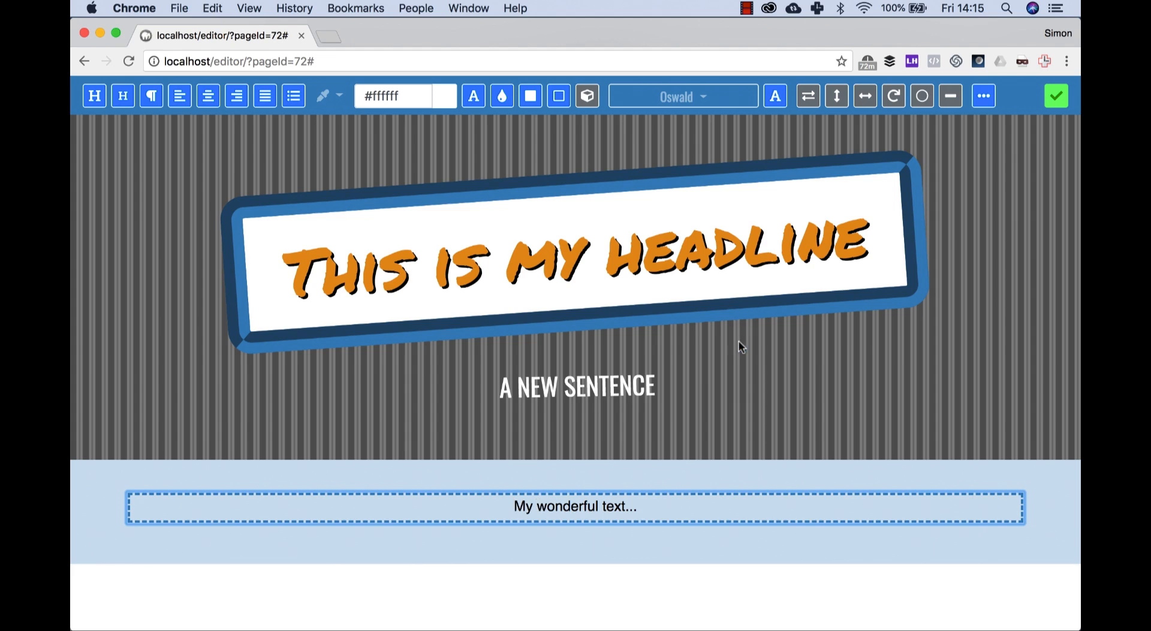
pyautogui.click(708, 95)
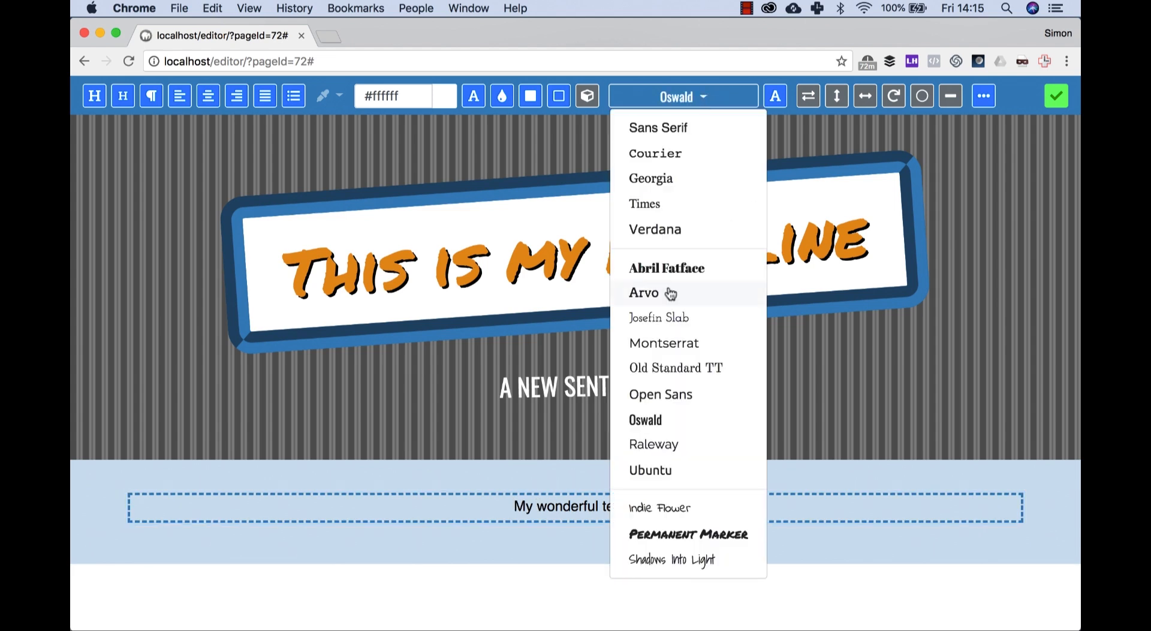
pyautogui.click(1057, 96)
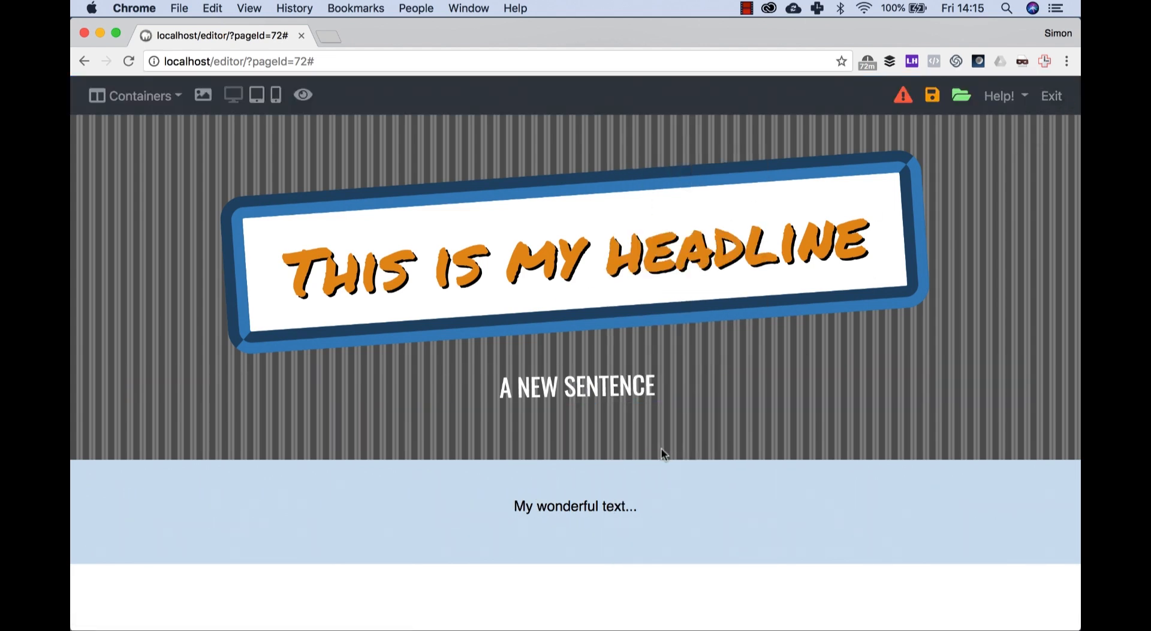
# Step: Enlarge the "My wonderful text..." paragraph's text
pyautogui.moveTo(607, 503)
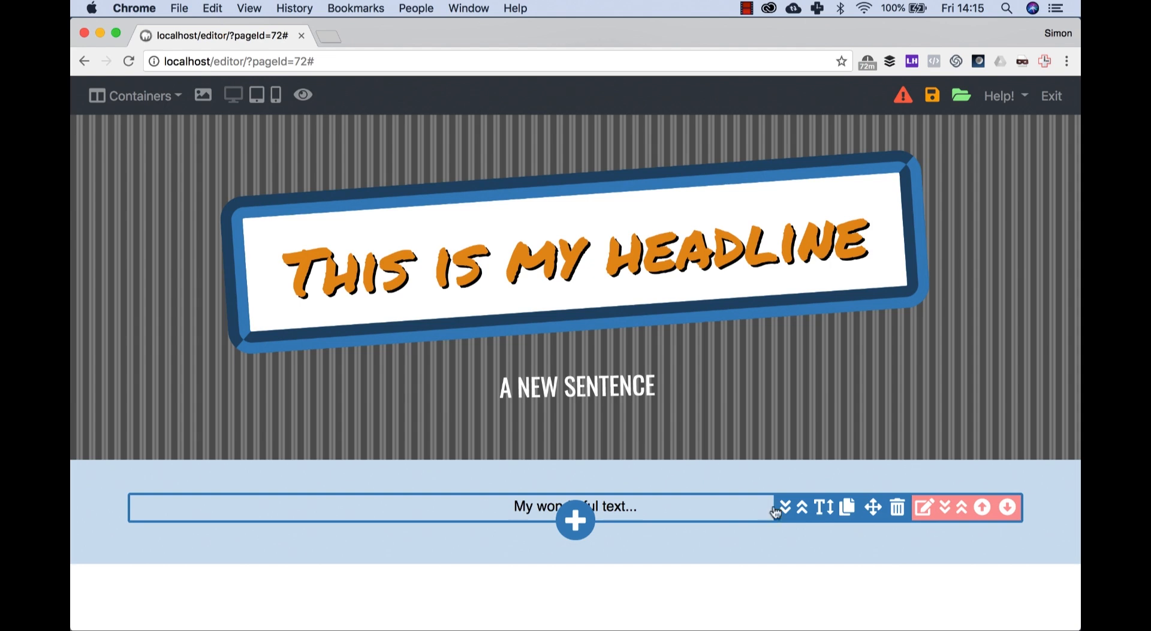
pyautogui.click(823, 509)
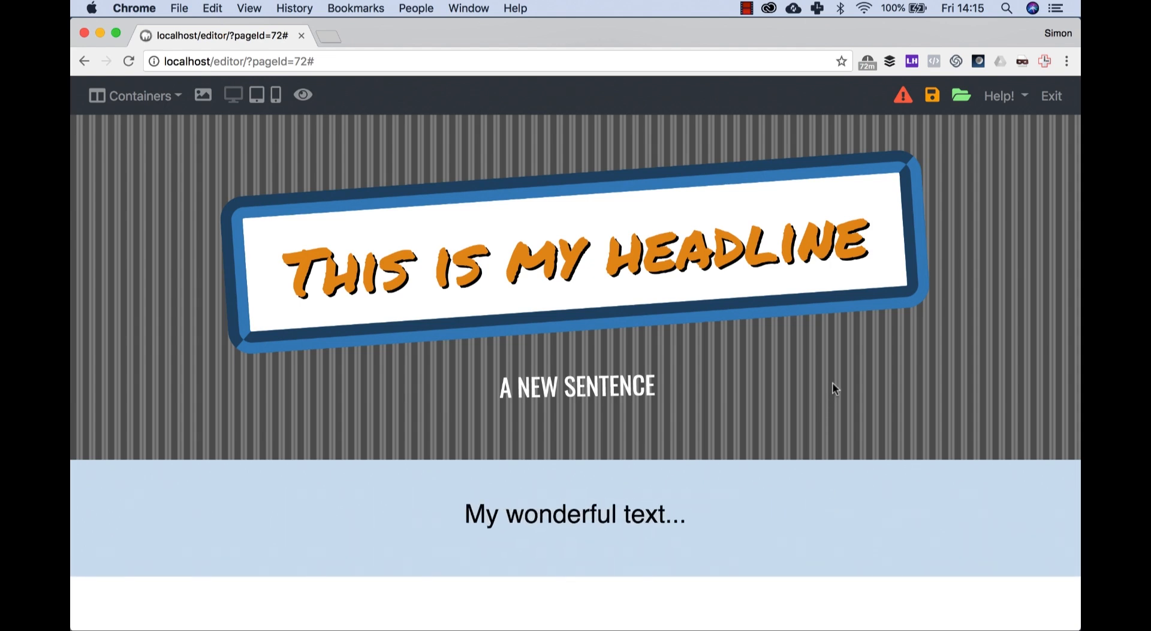
# Step: Add a Payment Form element directly below the "This is my headline" heading
pyautogui.click(787, 506)
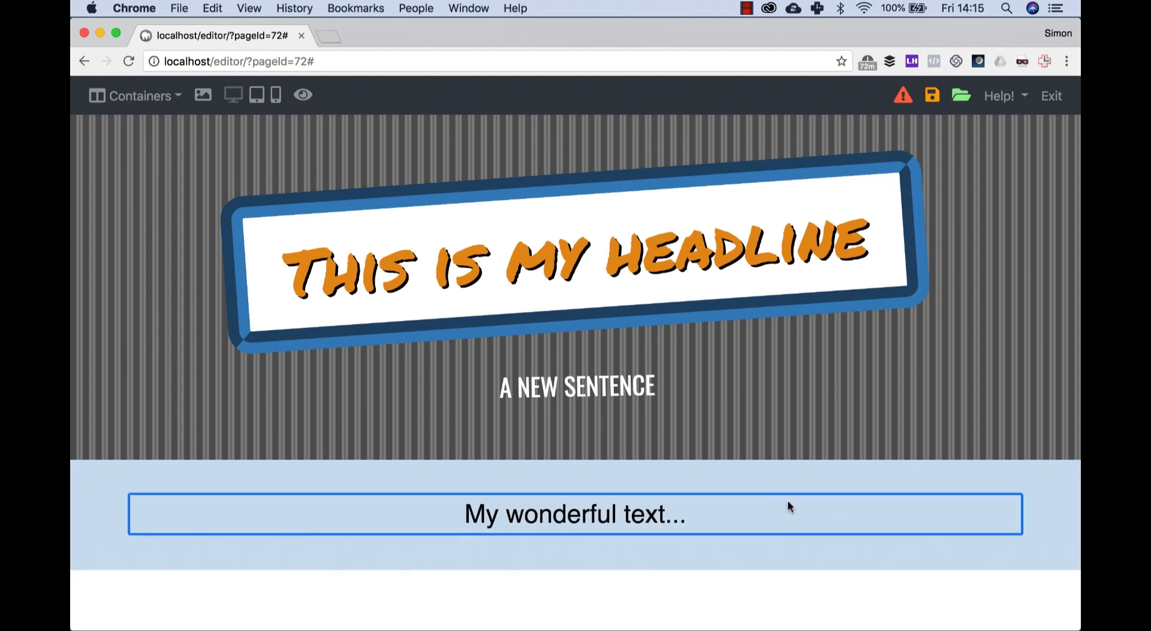
pyautogui.click(574, 310)
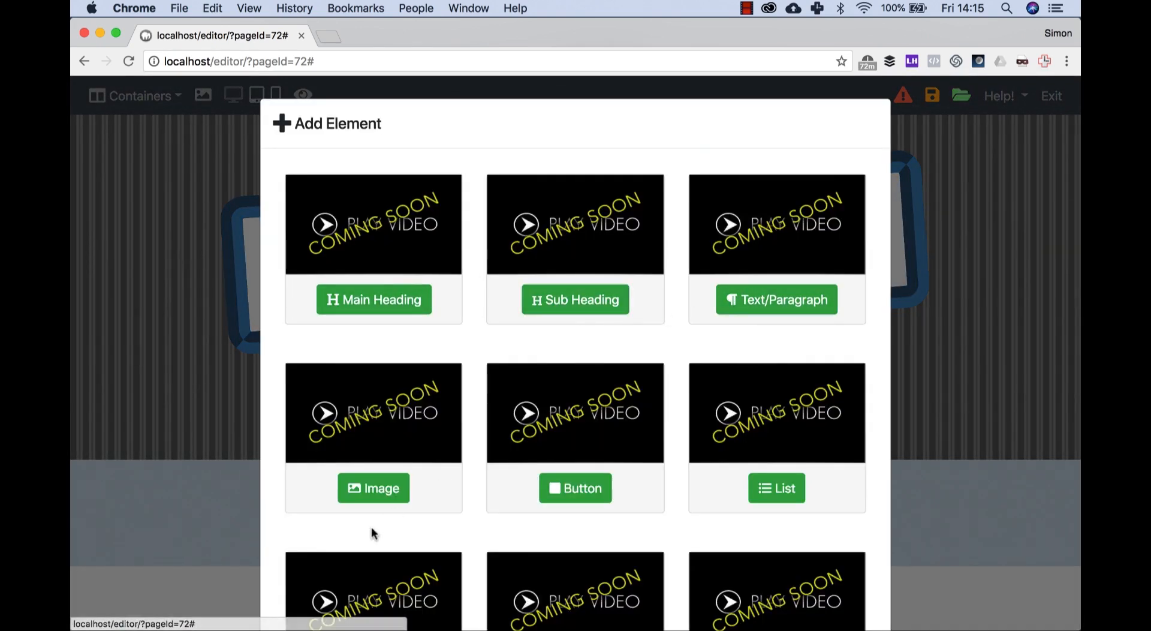
pyautogui.scroll(-3, 591, 484)
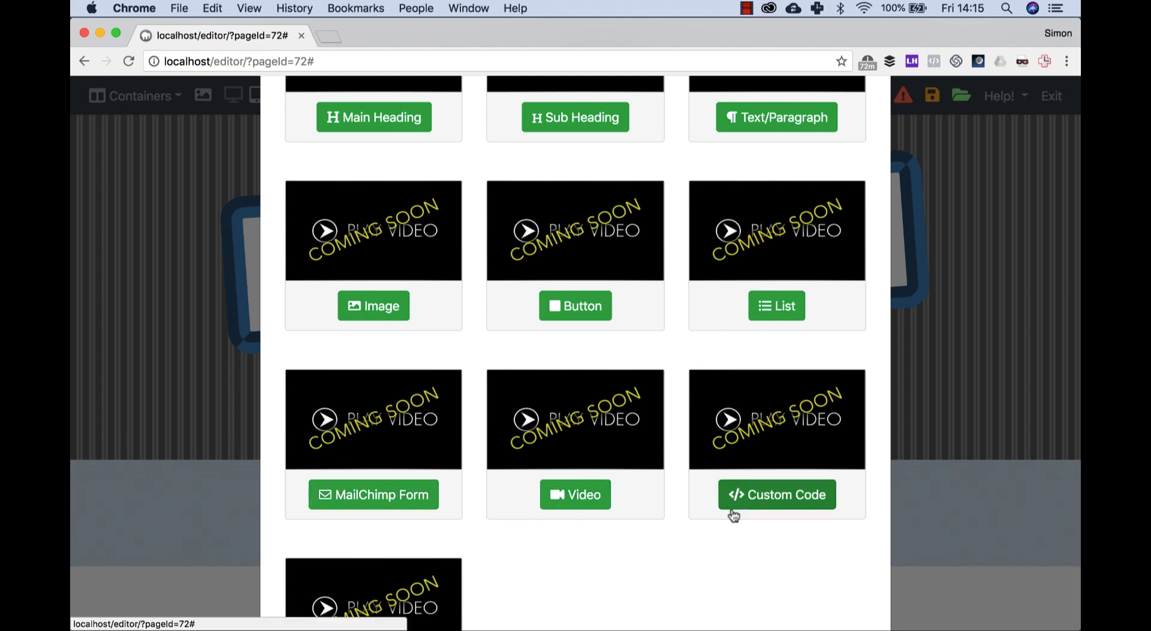
pyautogui.scroll(-2, 734, 516)
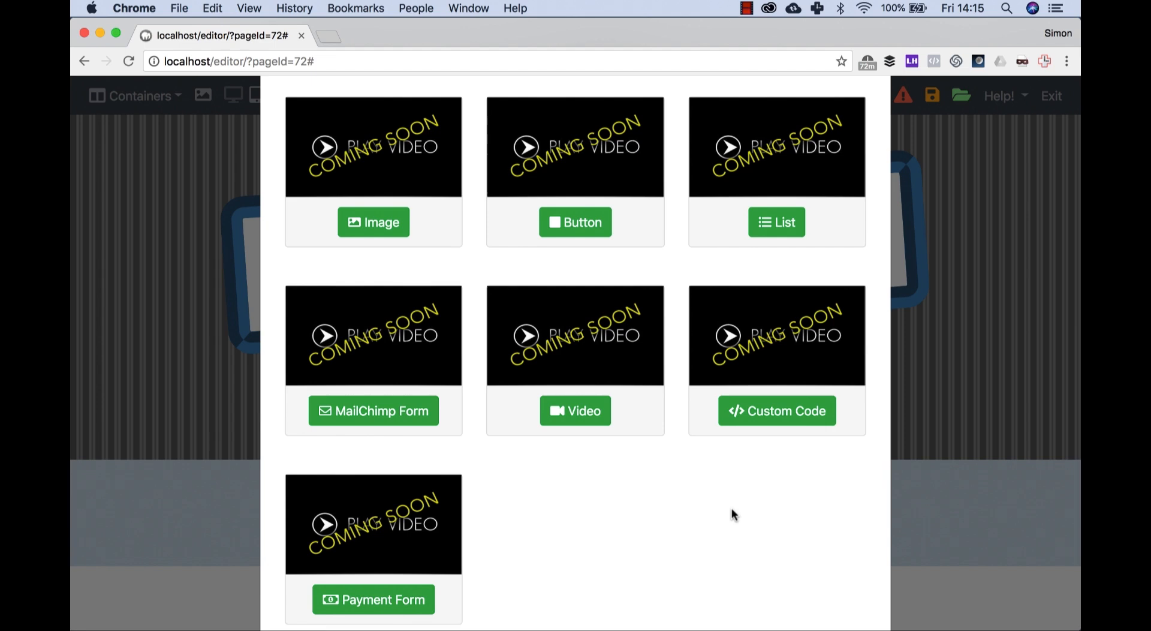
pyautogui.click(390, 601)
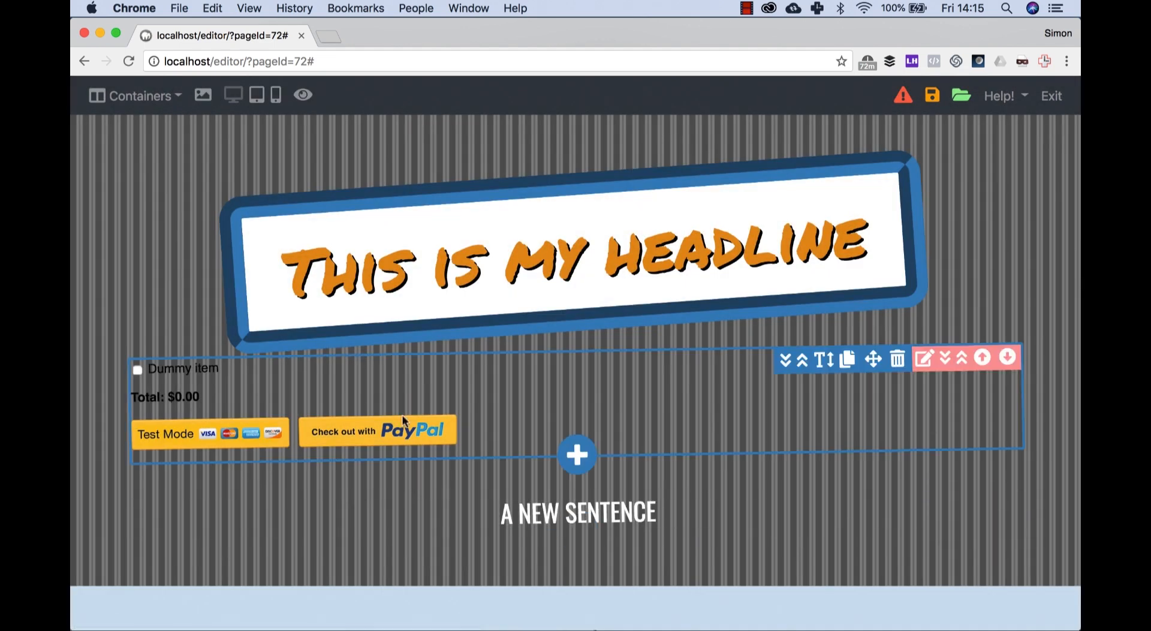
# Step: Center the payment form and make its text white (#ffffff) and larger
pyautogui.click(446, 380)
pyautogui.moveTo(640, 103); pyautogui.dragTo(685, 102)
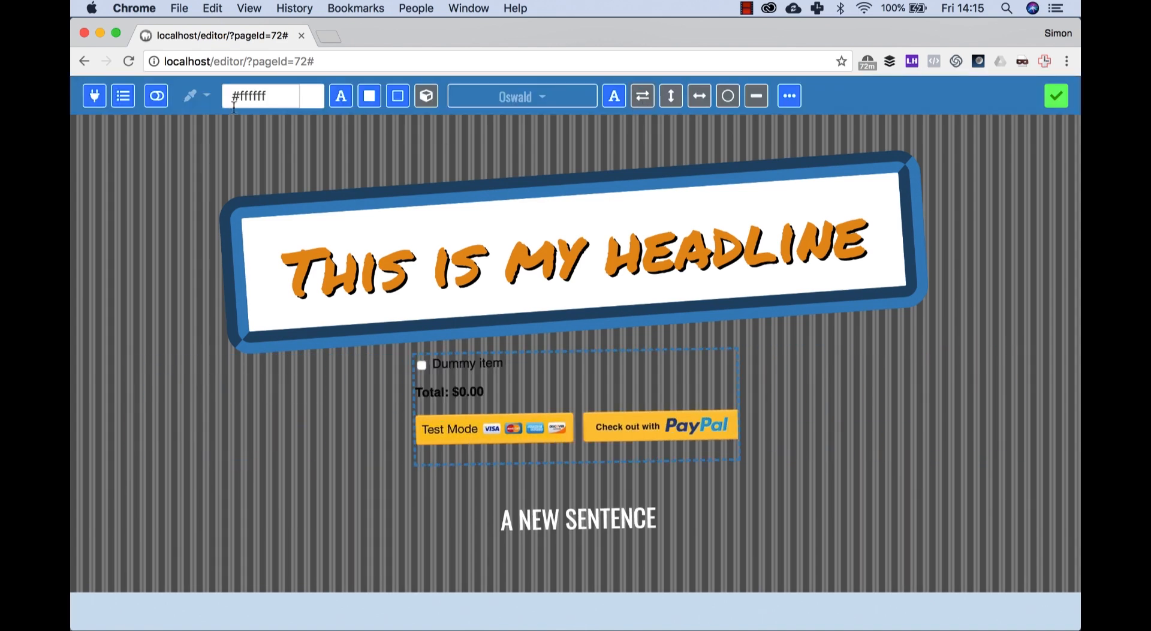
pyautogui.click(339, 97)
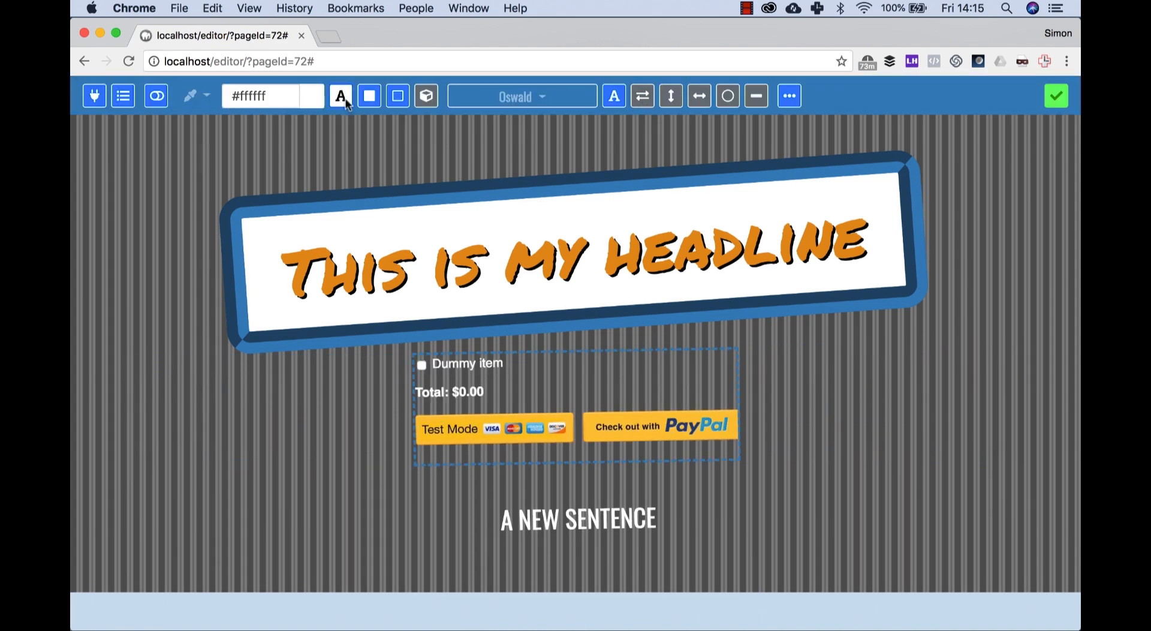
pyautogui.click(1056, 95)
pyautogui.moveTo(643, 390)
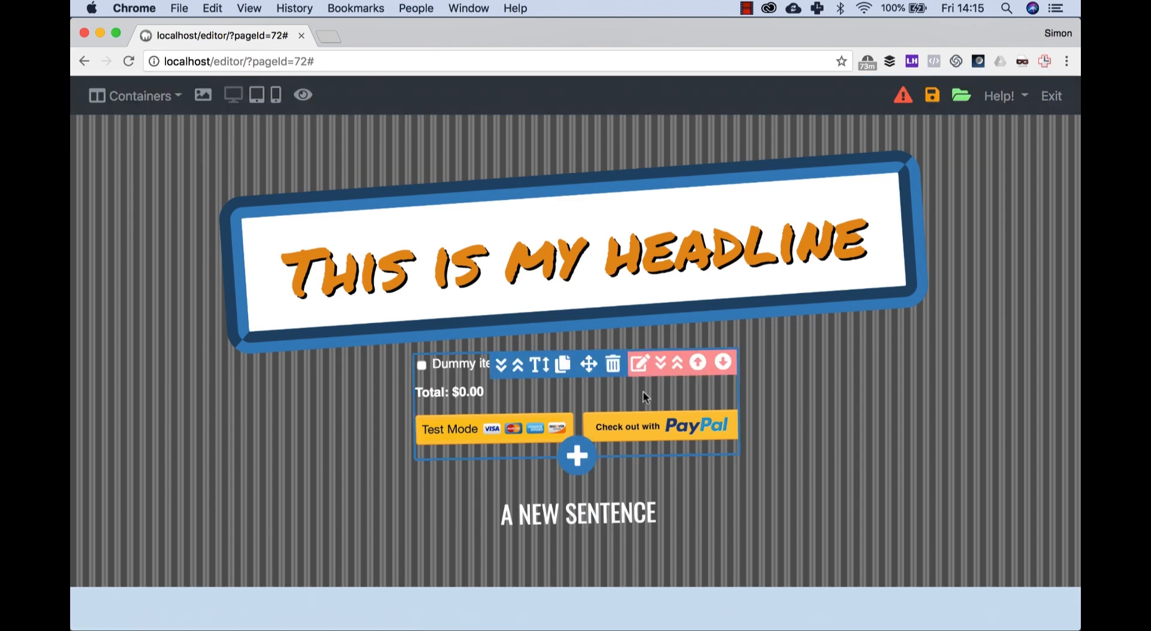
pyautogui.click(545, 367)
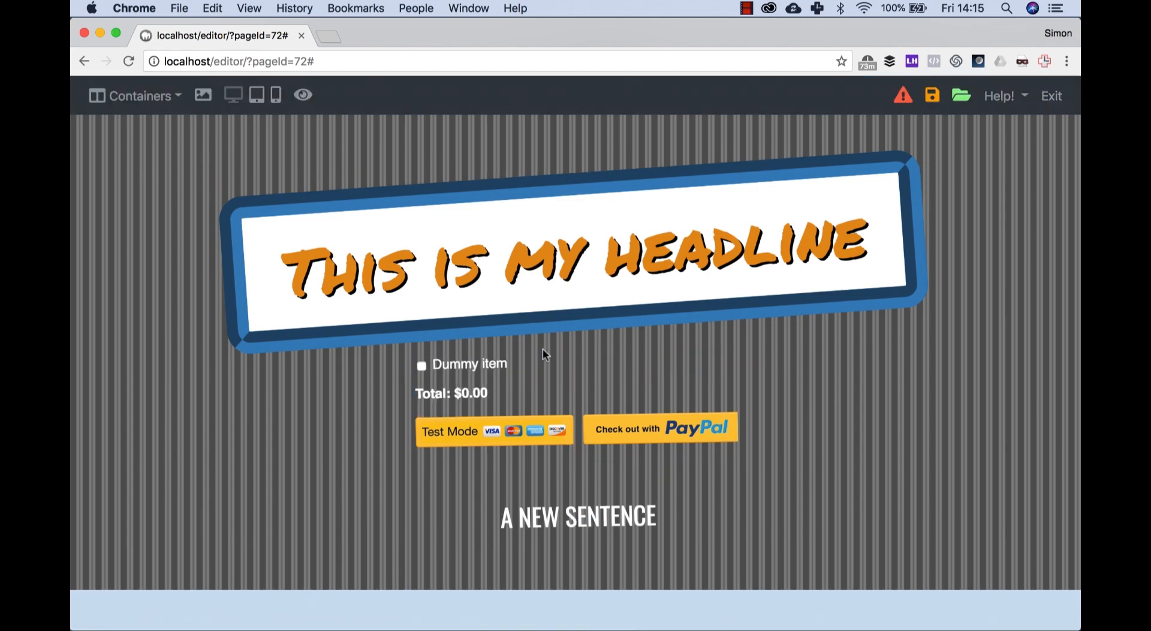
# Step: Add a second PayPal item named "Another item to sell" priced at 49 to the payment form and save the list
pyautogui.click(480, 385)
pyautogui.click(124, 96)
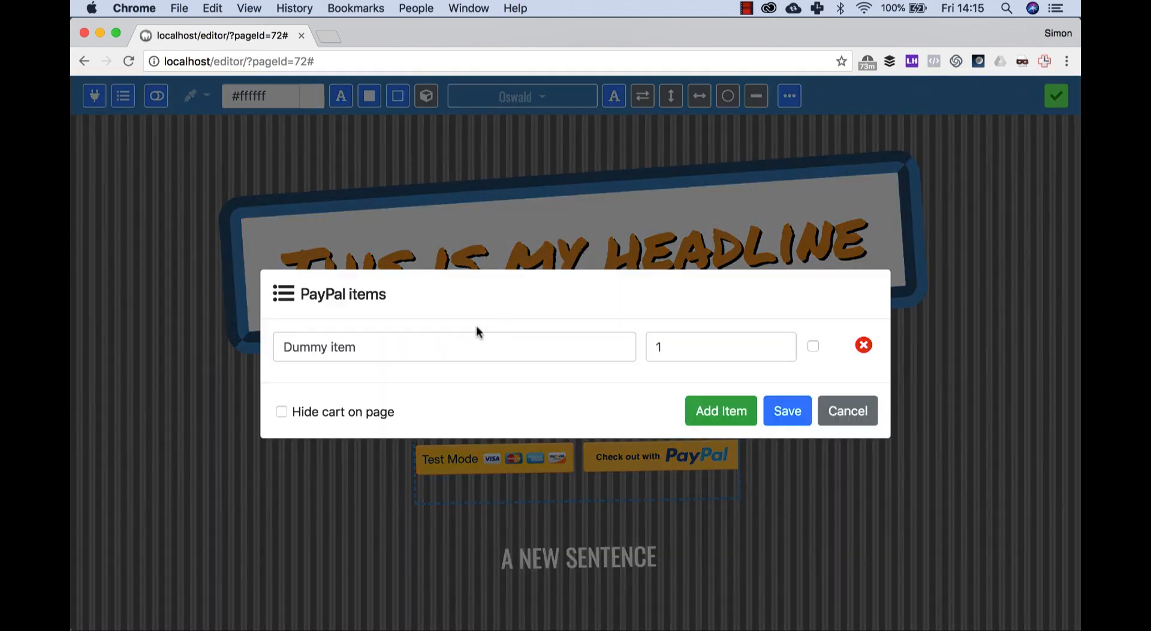
pyautogui.click(704, 400)
pyautogui.click(489, 358)
pyautogui.write('Another item to sell')
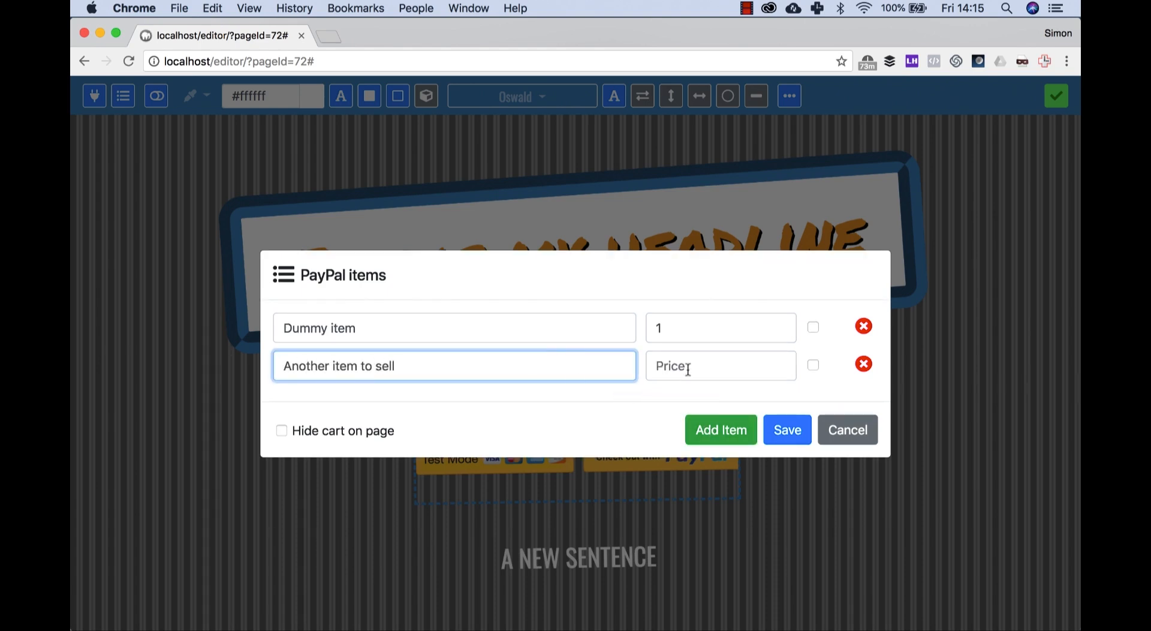
pyautogui.click(688, 367)
pyautogui.write('49')
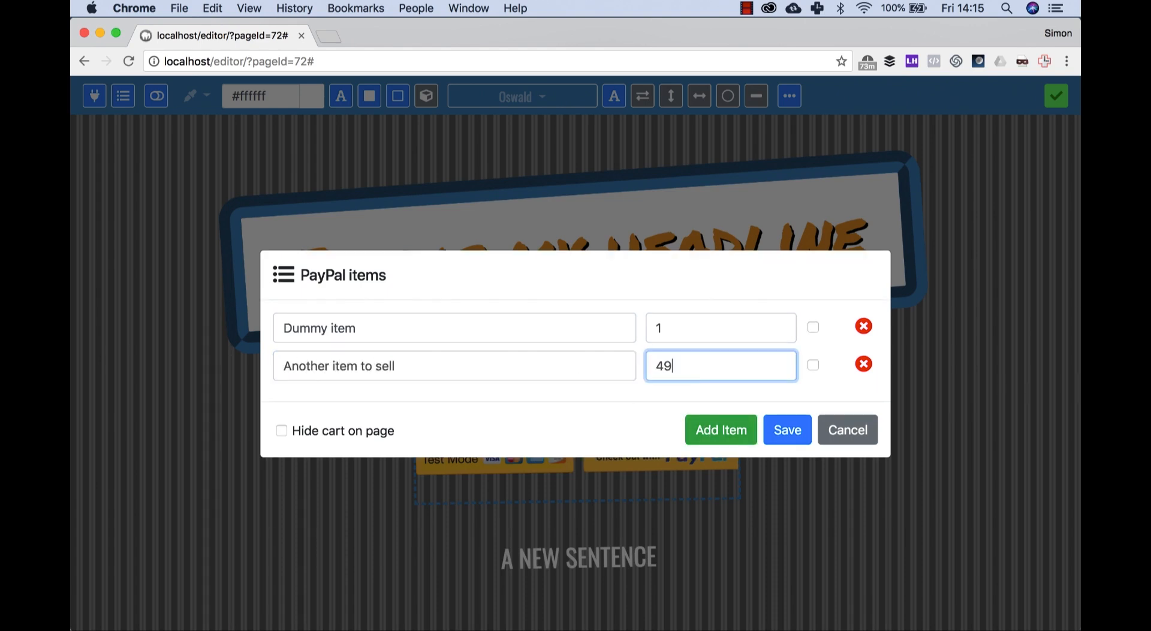
pyautogui.click(800, 437)
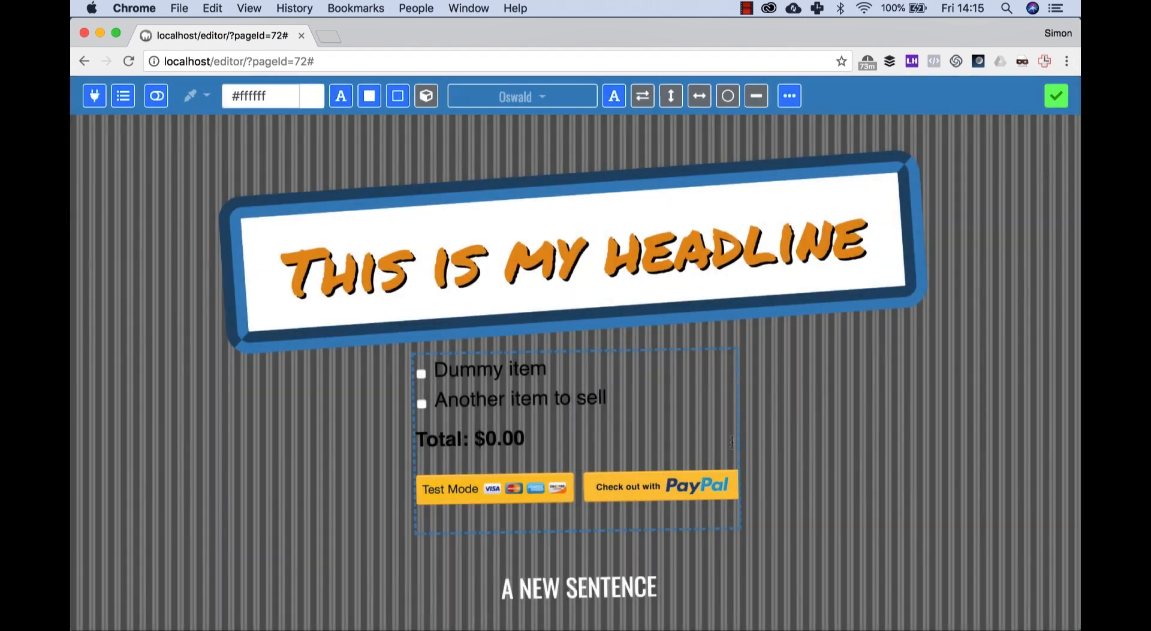
# Step: Reapply the white (#ffffff) text color to the payment form and finish editing it
pyautogui.click(340, 96)
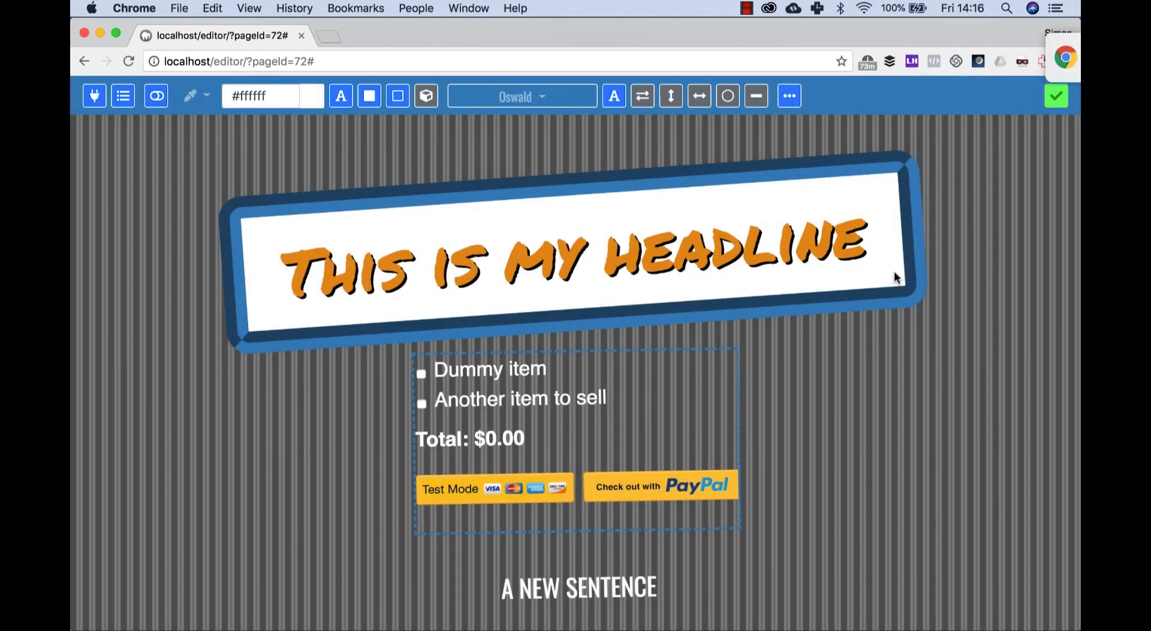
pyautogui.scroll(-1, 931, 258)
pyautogui.scroll(-4, 930, 258)
pyautogui.scroll(4, 930, 258)
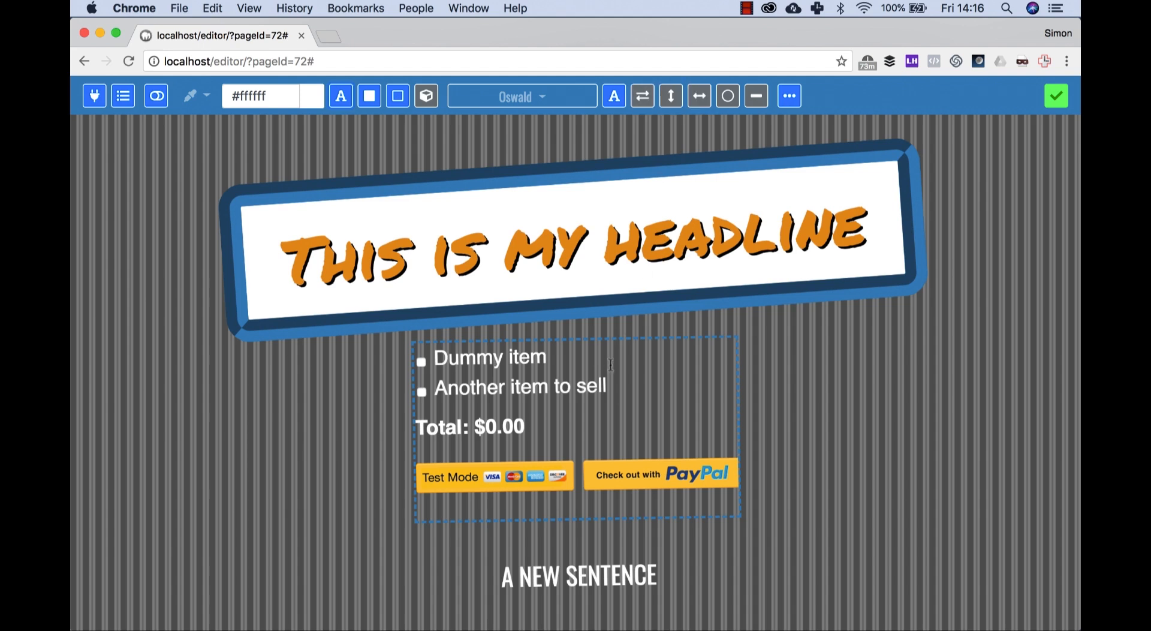
pyautogui.click(1057, 96)
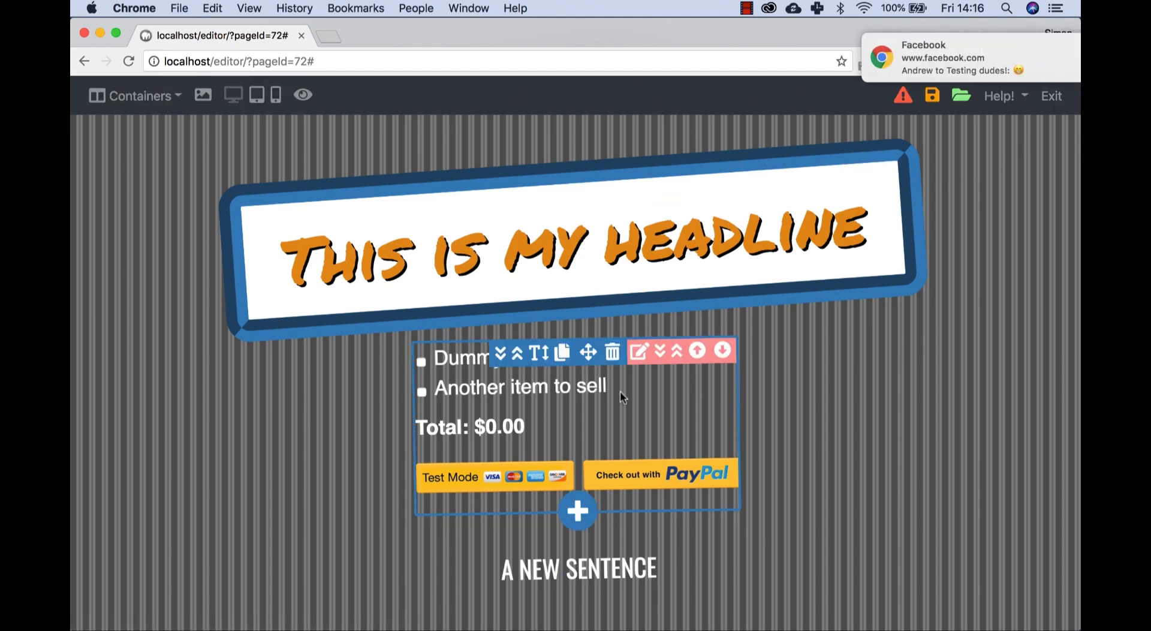
# Step: Add space between the headline and the payment form, and dismiss the browser notification
pyautogui.click(543, 361)
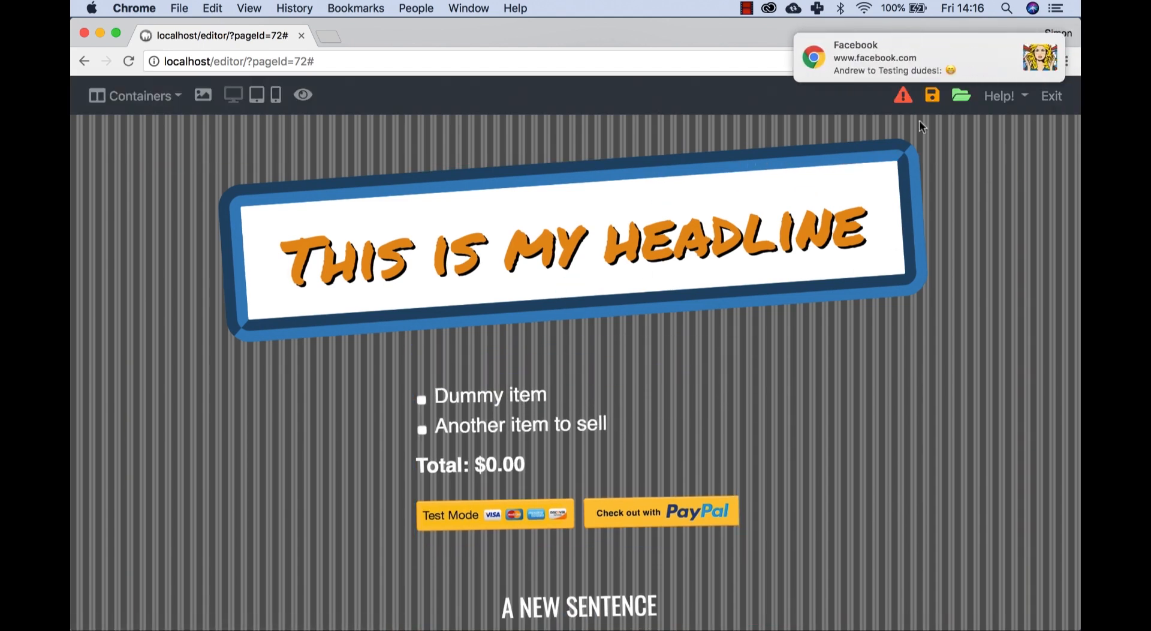
pyautogui.moveTo(1022, 72)
pyautogui.click(1041, 48)
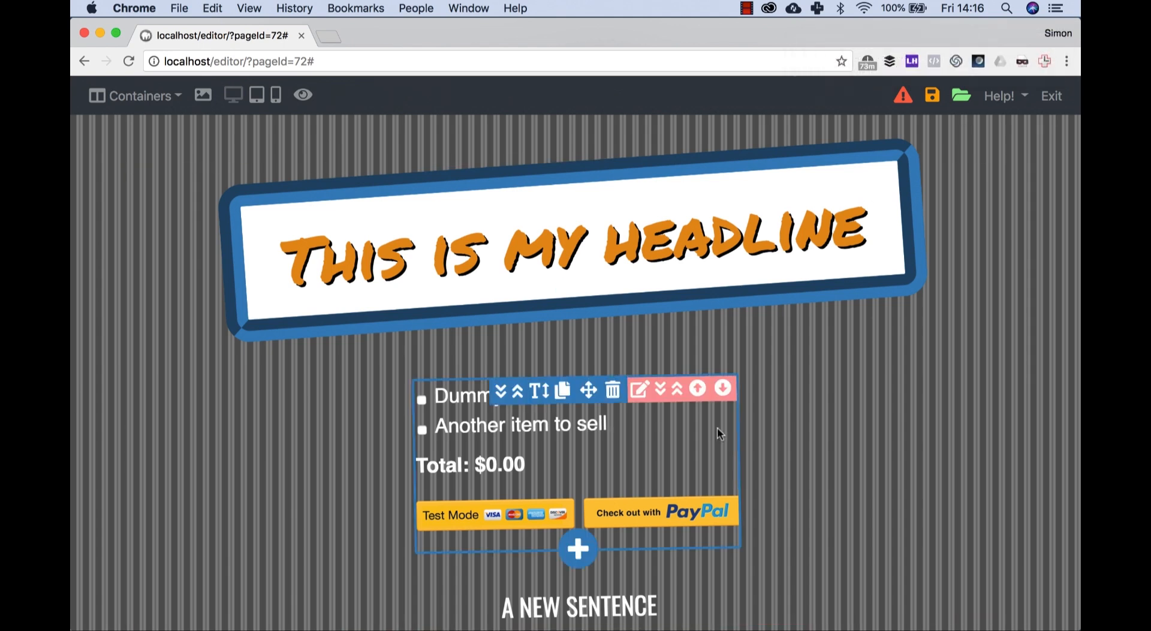
# Step: Preview the page and test the "Dummy item" and "Another item to sell" checkboxes in the payment form
pyautogui.scroll(-3, 718, 427)
pyautogui.scroll(3, 717, 427)
pyautogui.scroll(1, 717, 427)
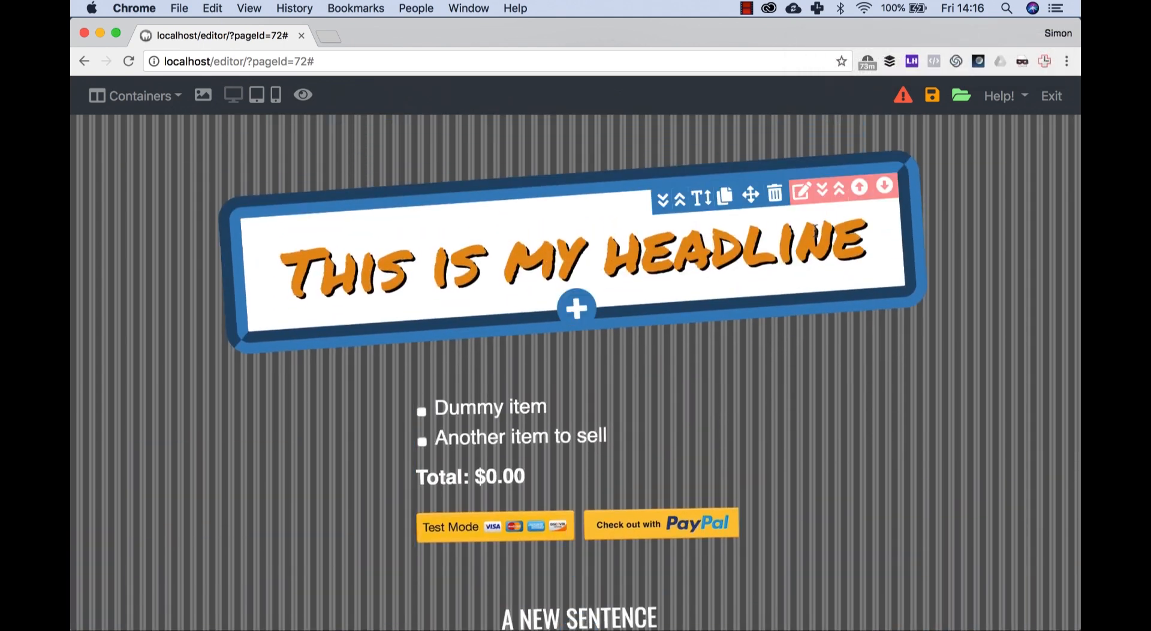
pyautogui.click(304, 95)
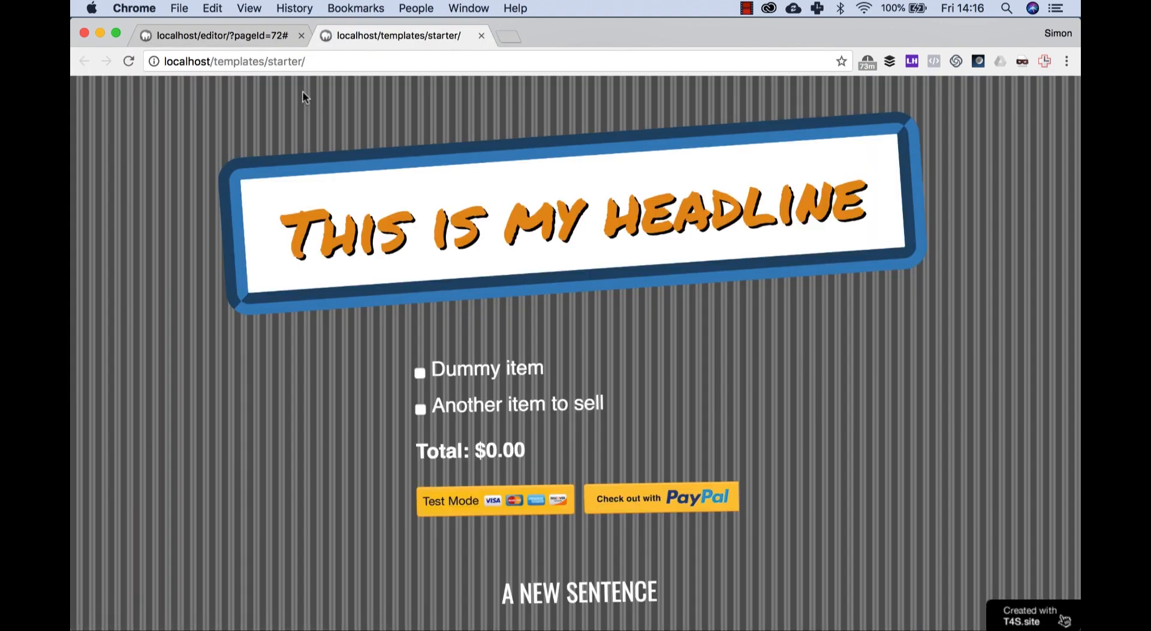
pyautogui.scroll(-5, 430, 308)
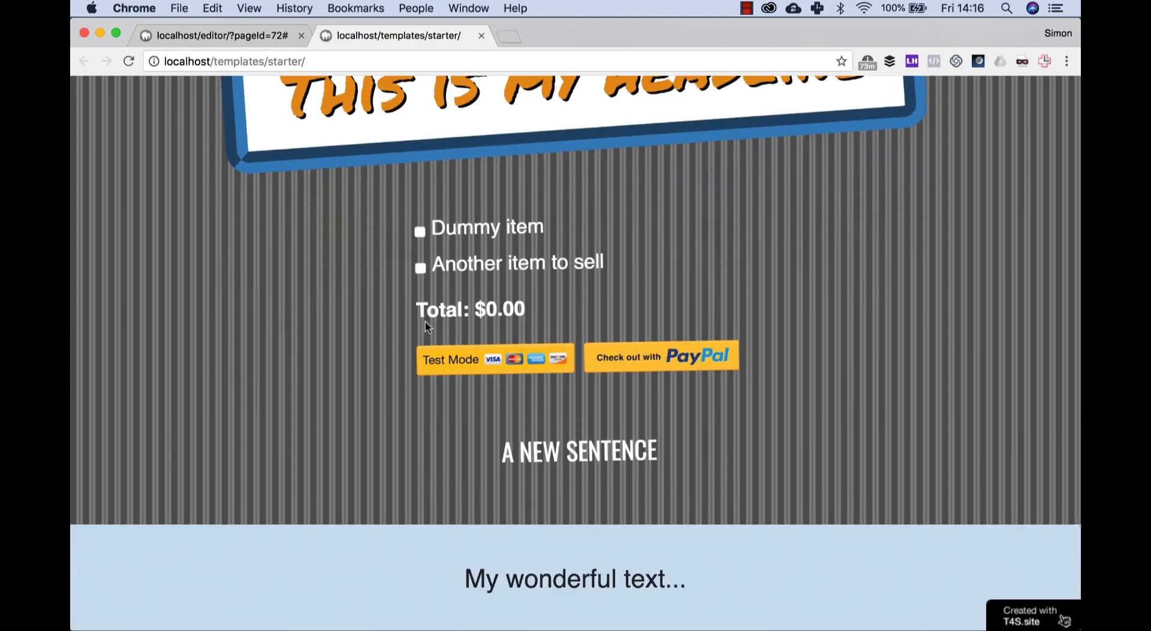
pyautogui.click(421, 268)
pyautogui.click(420, 233)
pyautogui.click(421, 268)
# Step: Compare the preview with the editor page, close the preview, and look over the layout in the editor
pyautogui.click(267, 36)
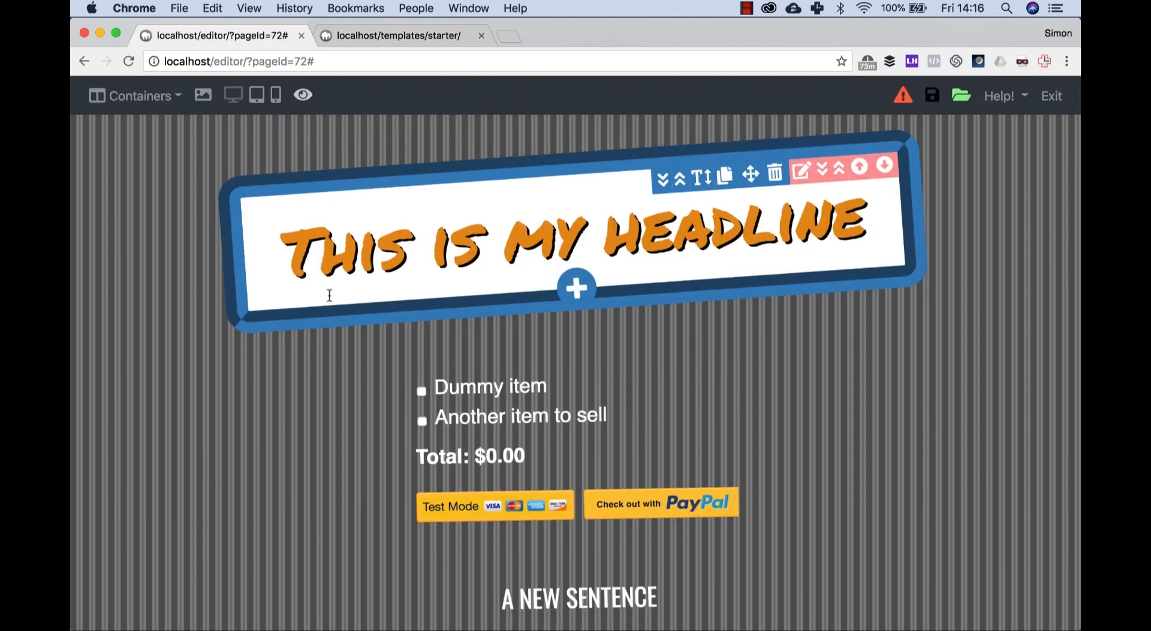
pyautogui.scroll(-5, 328, 294)
pyautogui.scroll(2, 330, 282)
pyautogui.click(393, 36)
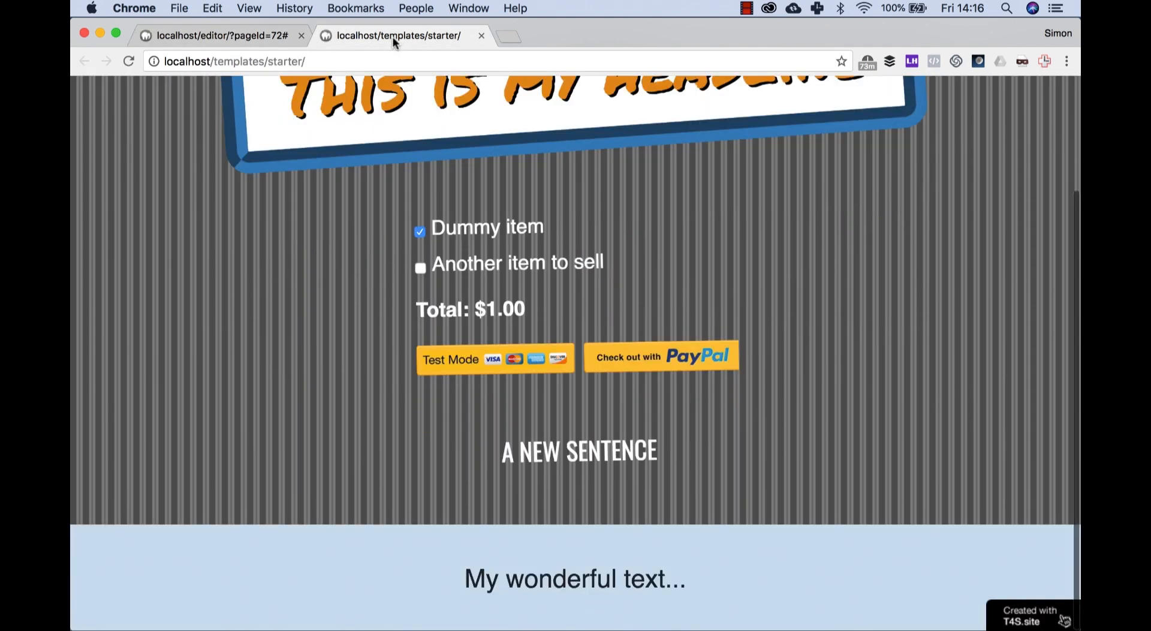
pyautogui.click(481, 35)
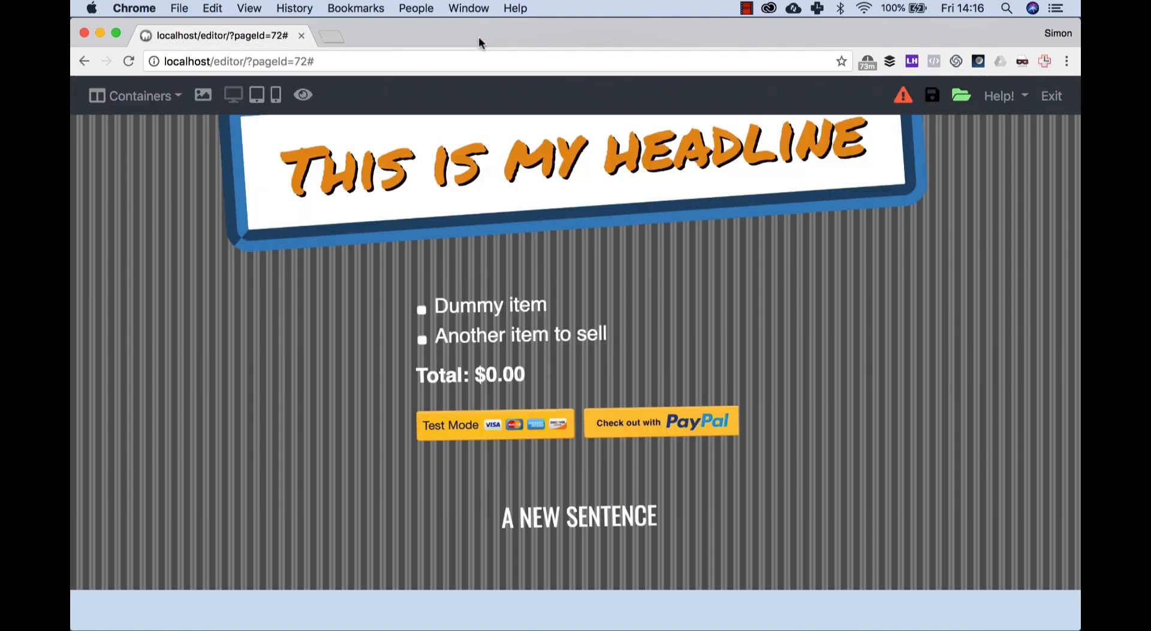
pyautogui.scroll(2, 327, 216)
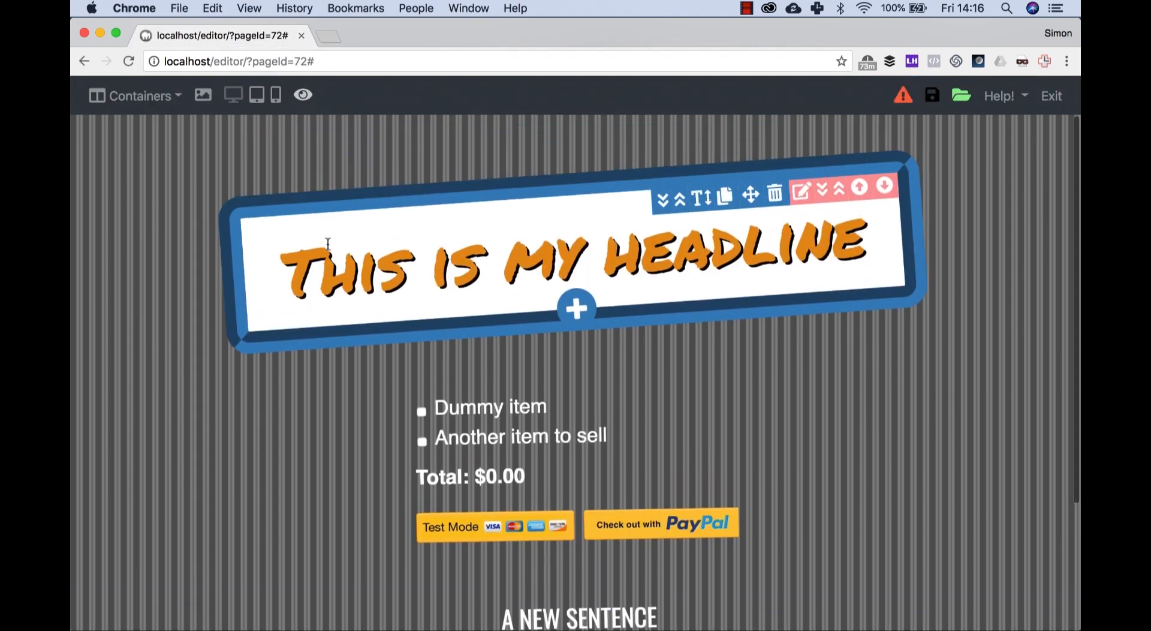
pyautogui.scroll(-4, 329, 249)
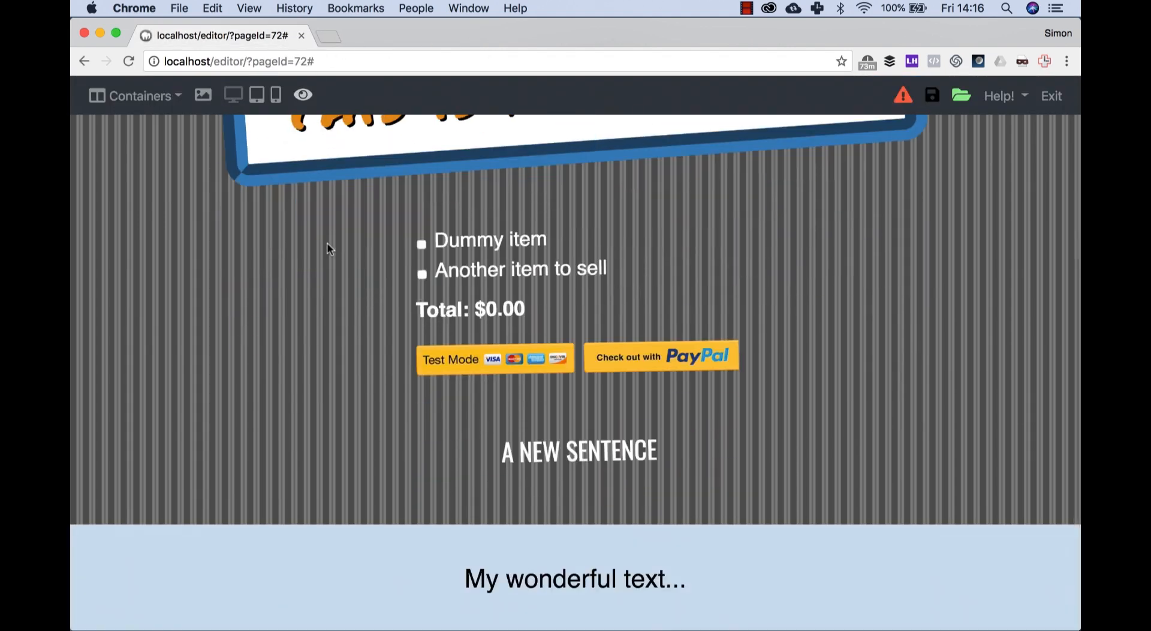